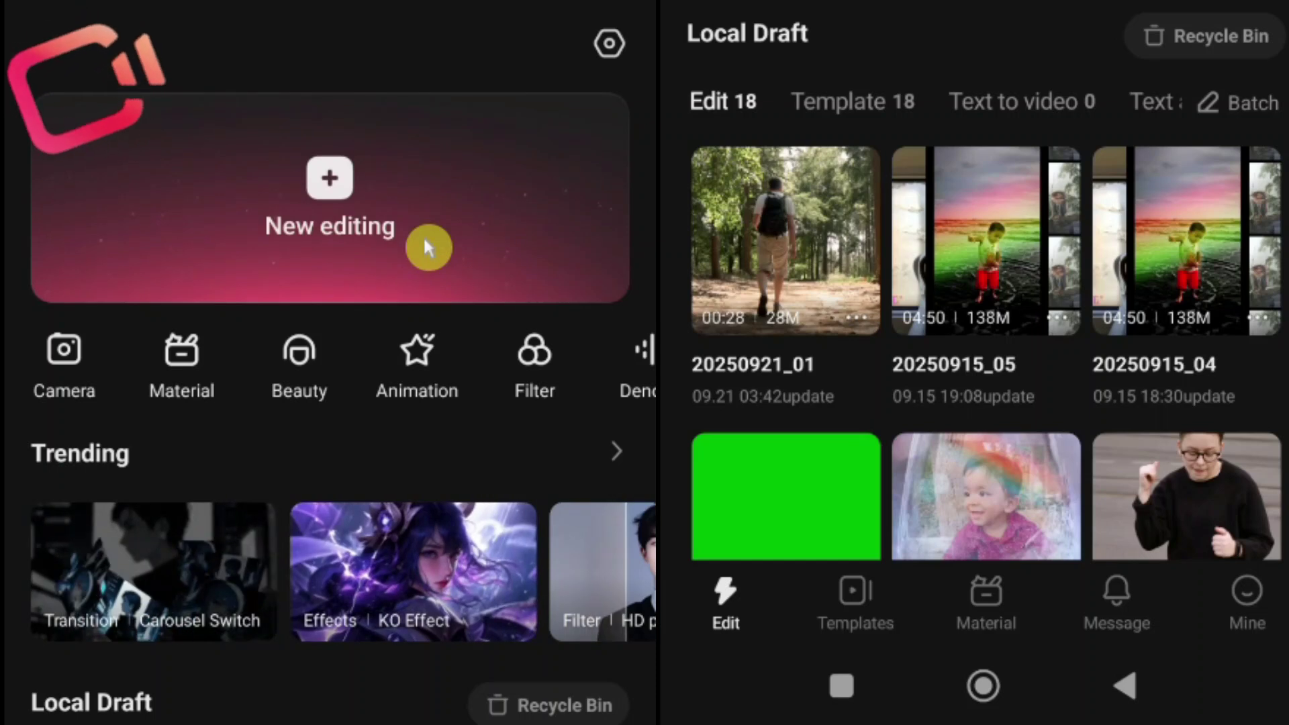
Step: Start a new project and import the 00:28 forest-walk clip from the Videos album
left_click(426, 243)
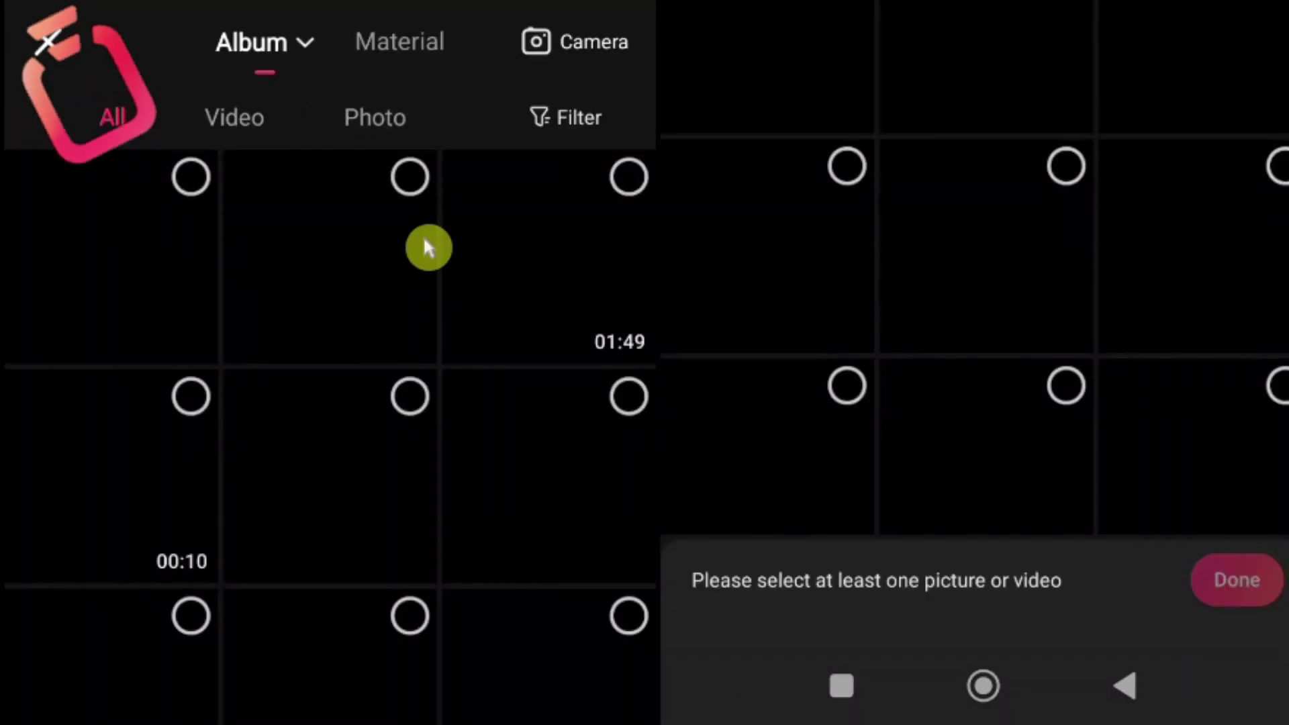
scroll(335, 451, "down", 20)
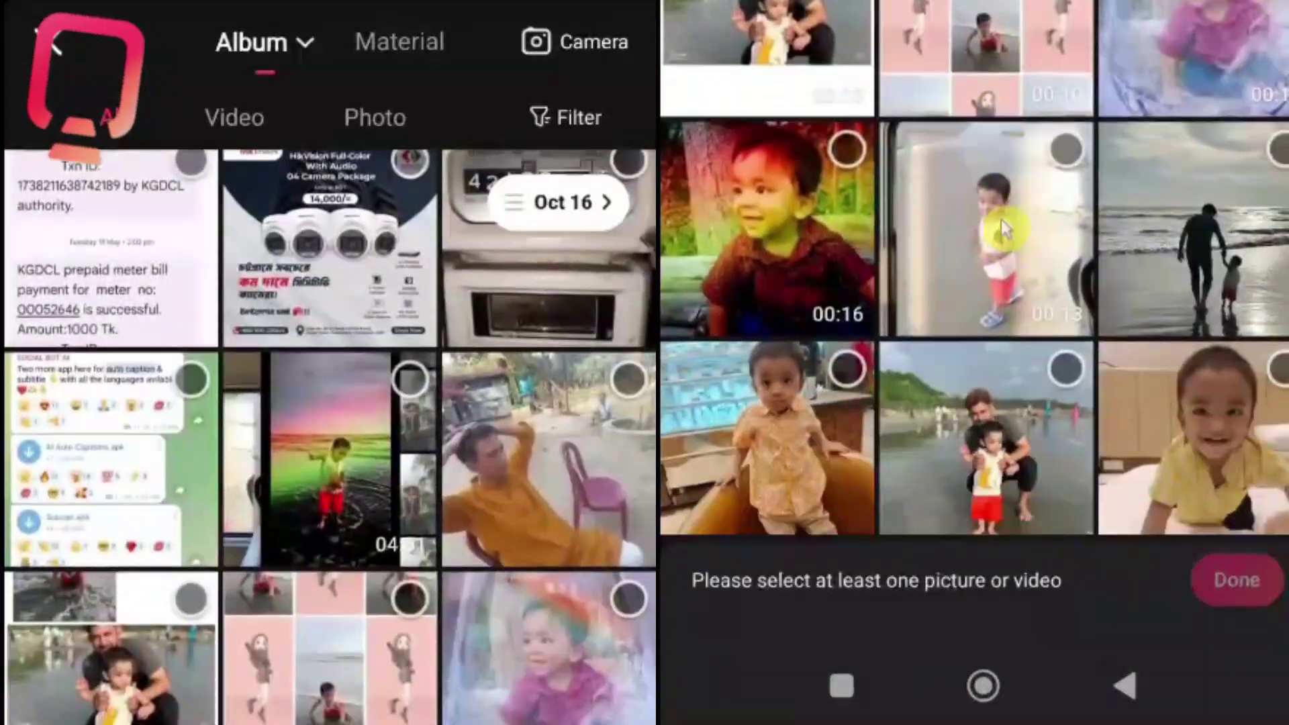
left_click_drag(1003, 229, 334, 557)
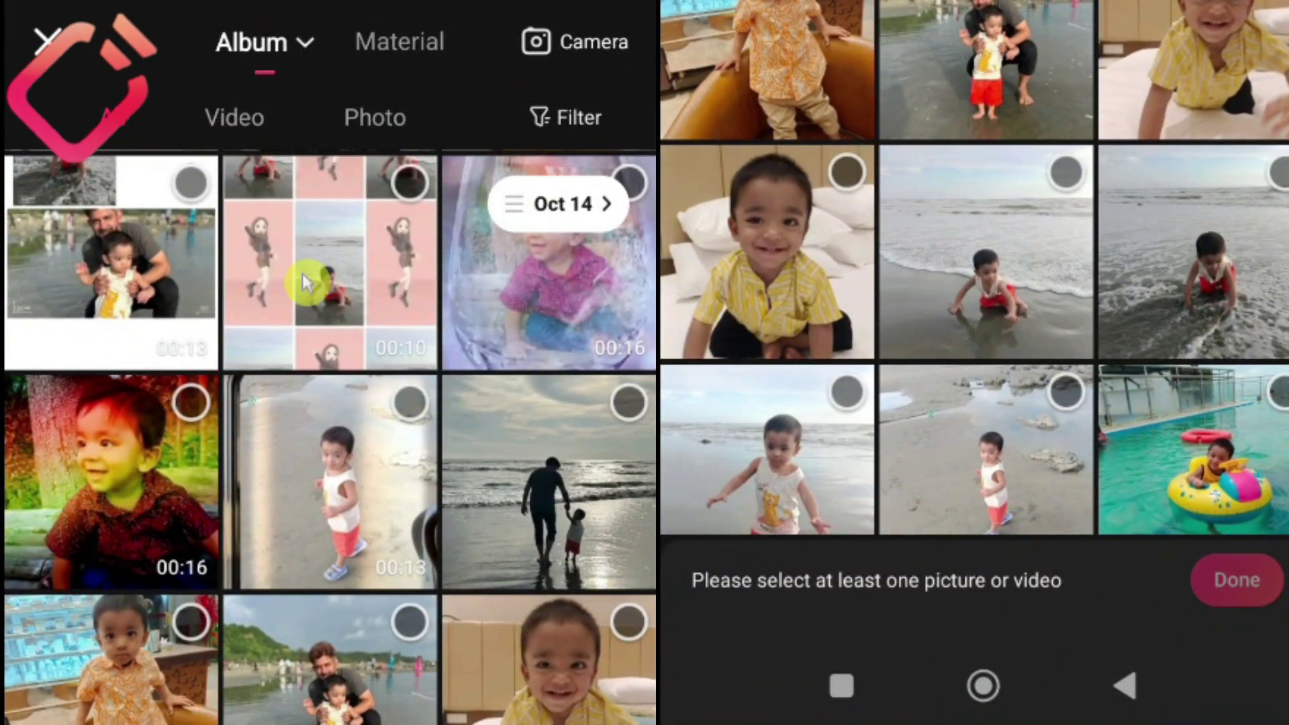
left_click(312, 44)
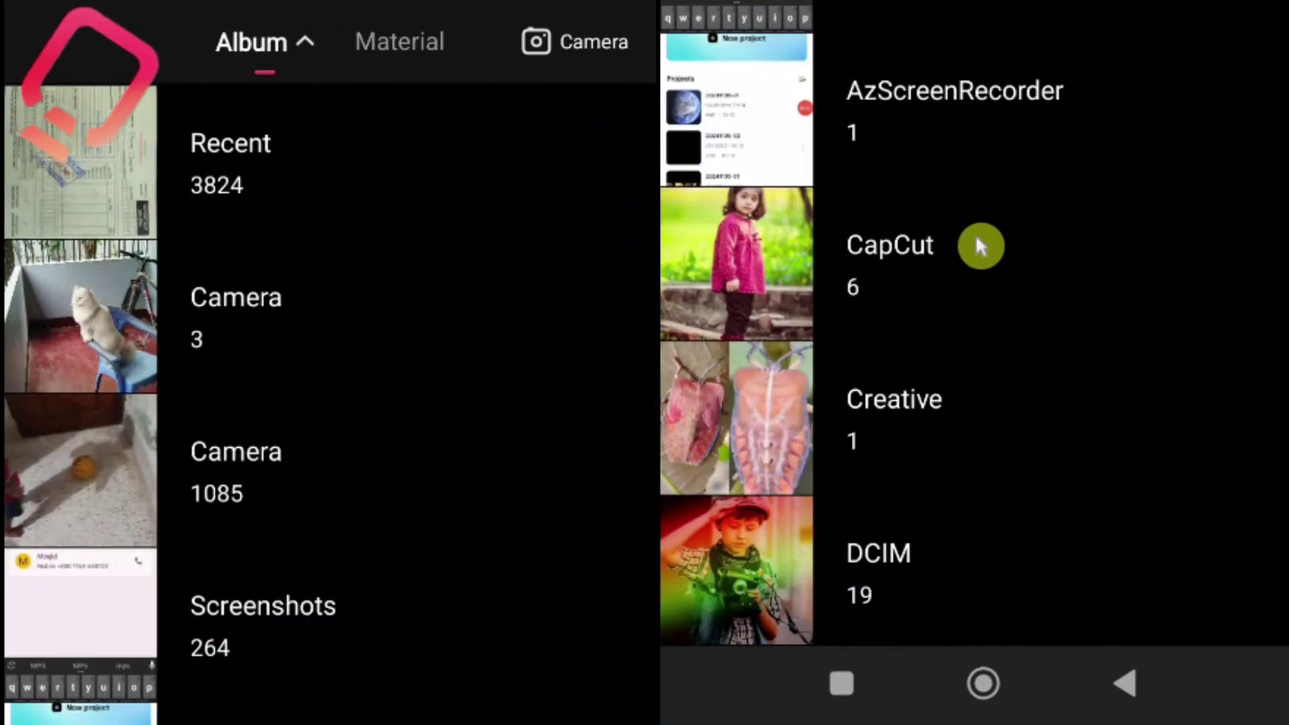
scroll(1040, 376, "down", 10)
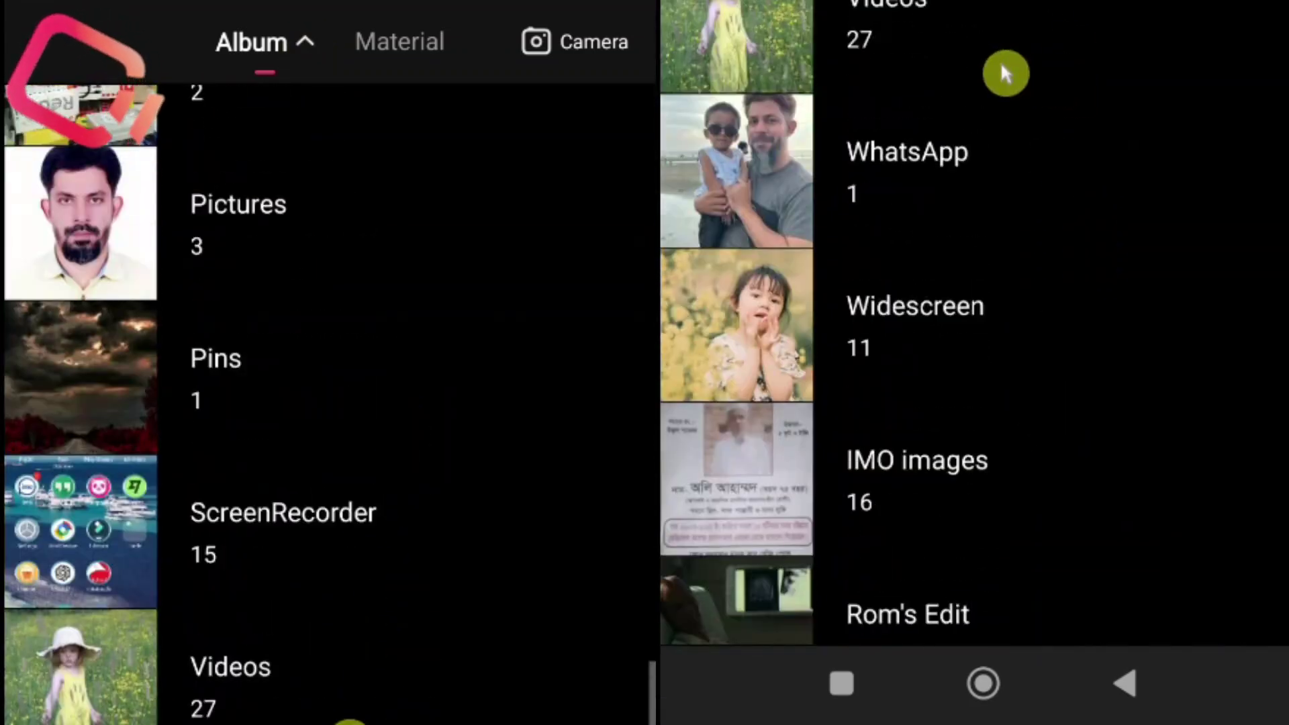
left_click(909, 31)
scroll(1029, 46, "down", 5)
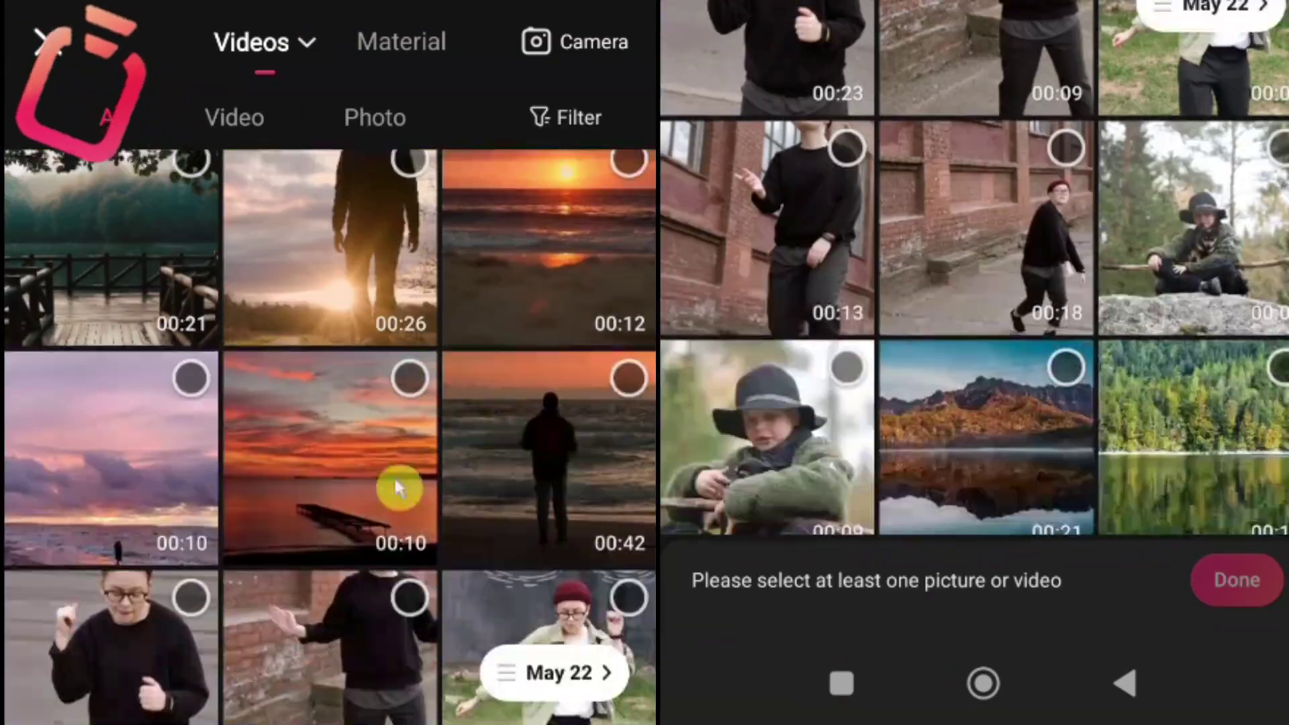
left_click(846, 130)
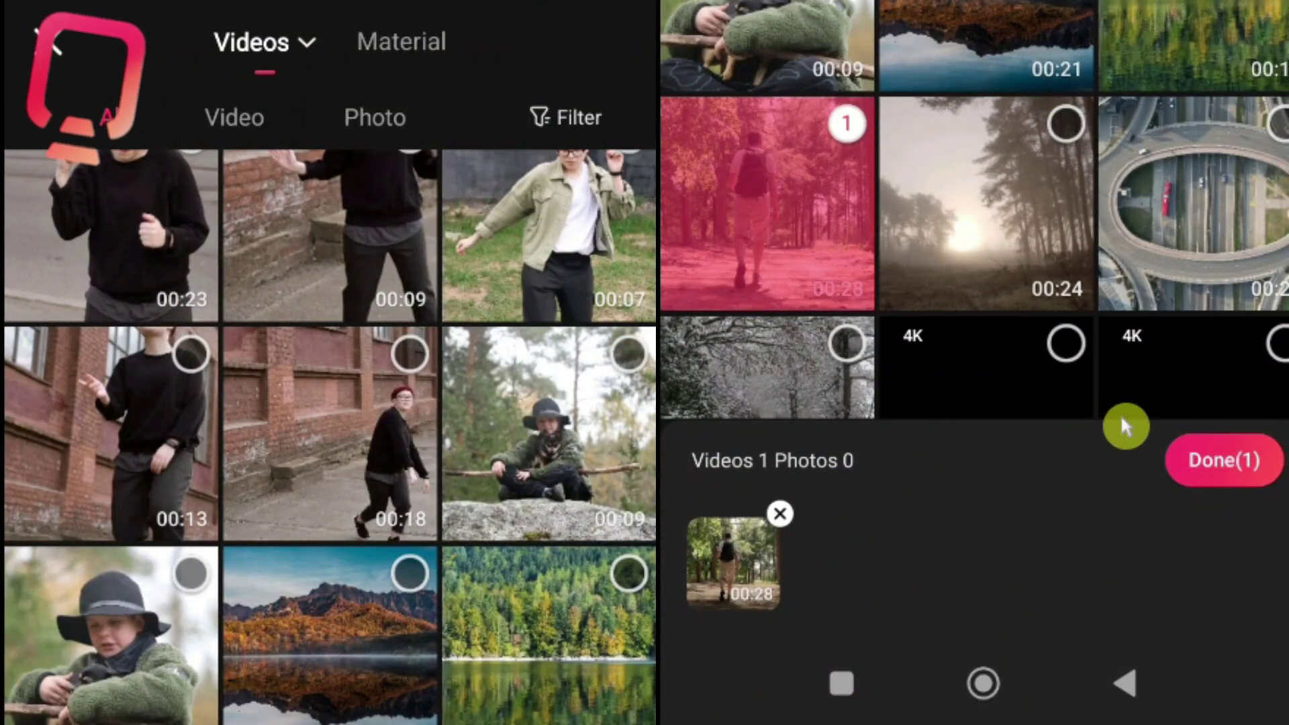
left_click(1235, 469)
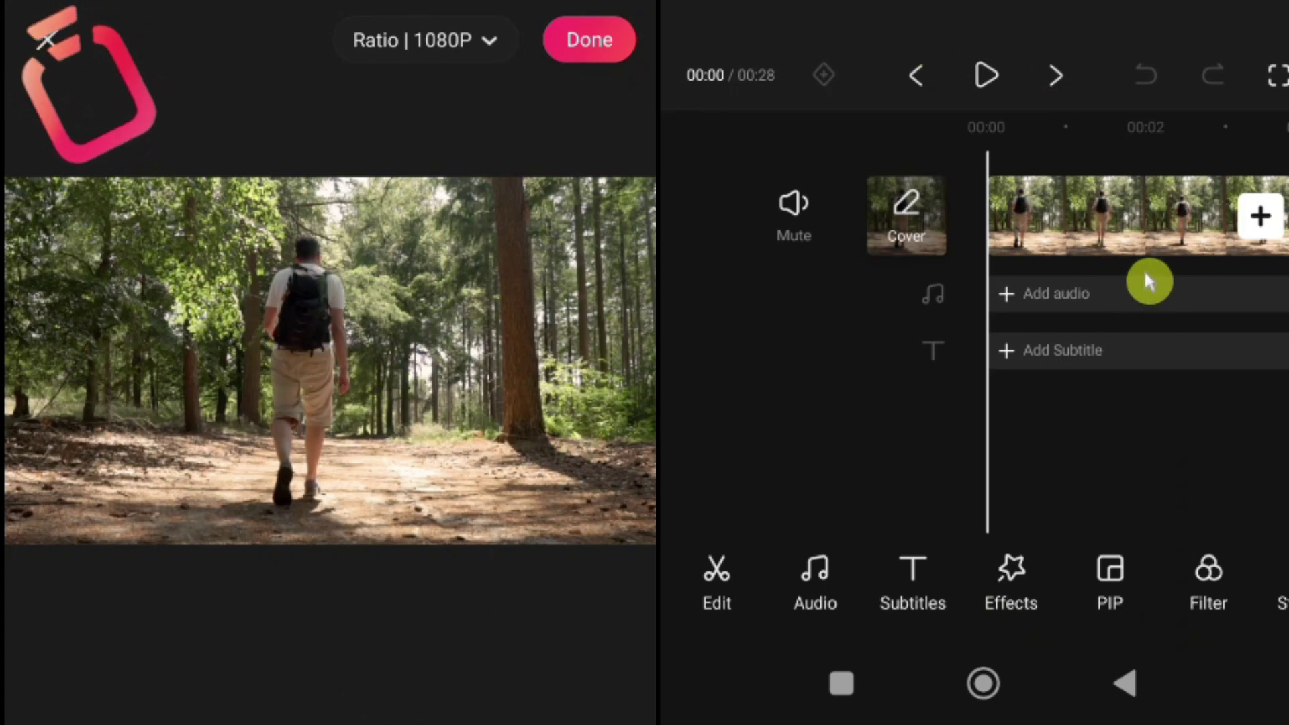
Step: Pause the preview, scrub back to 00:00, and select the forest-walk clip
left_click(984, 84)
left_click_drag(747, 238, 1065, 305)
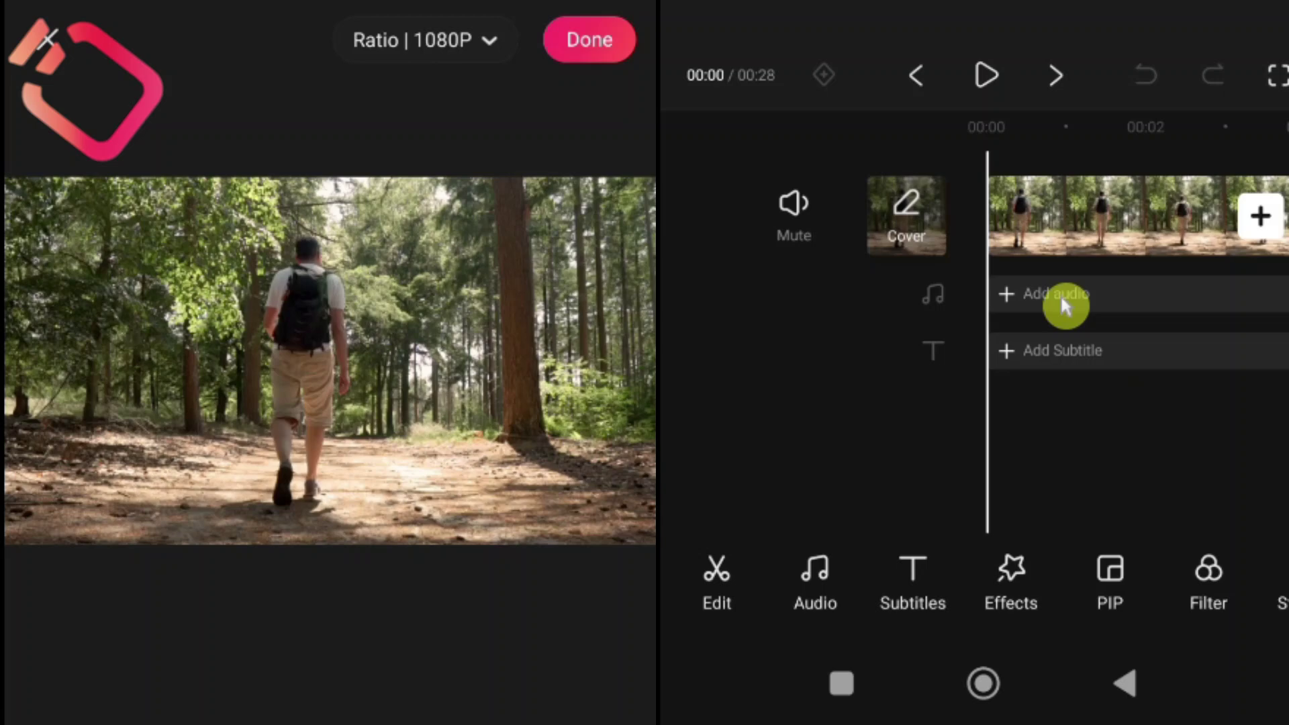
left_click(1082, 227)
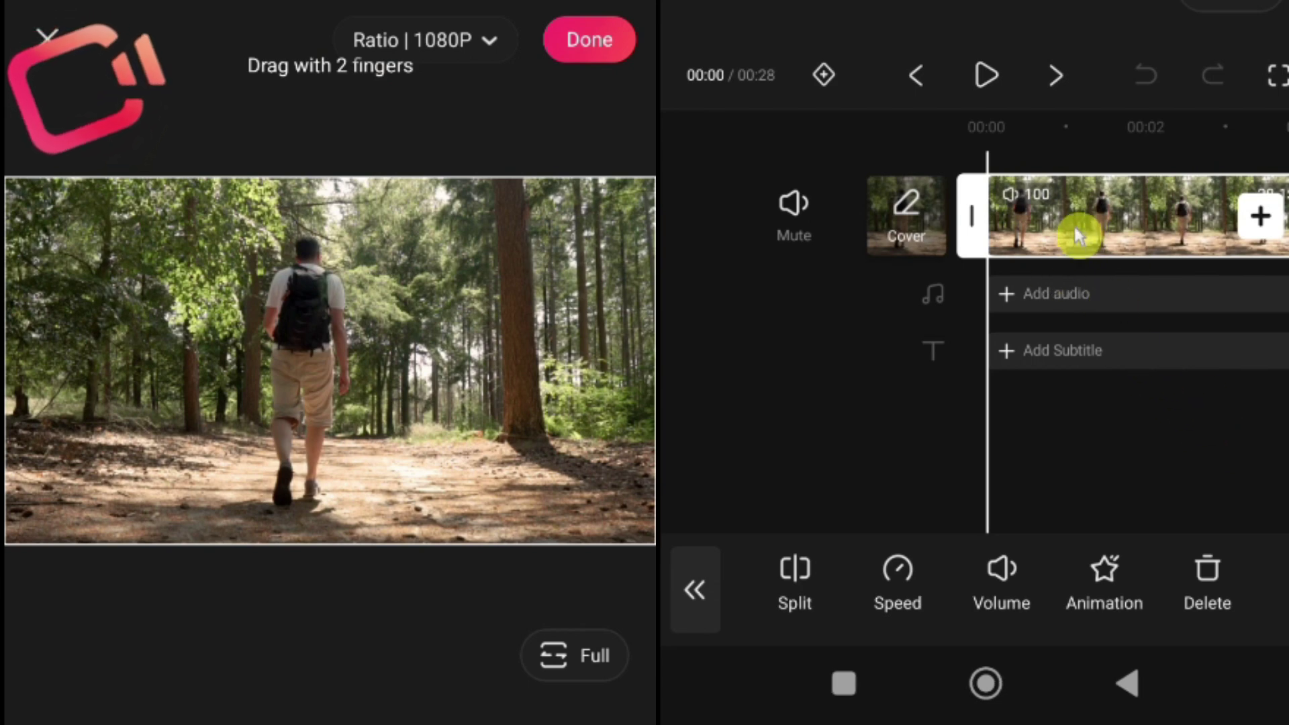
left_click(1074, 223)
left_click(1075, 225)
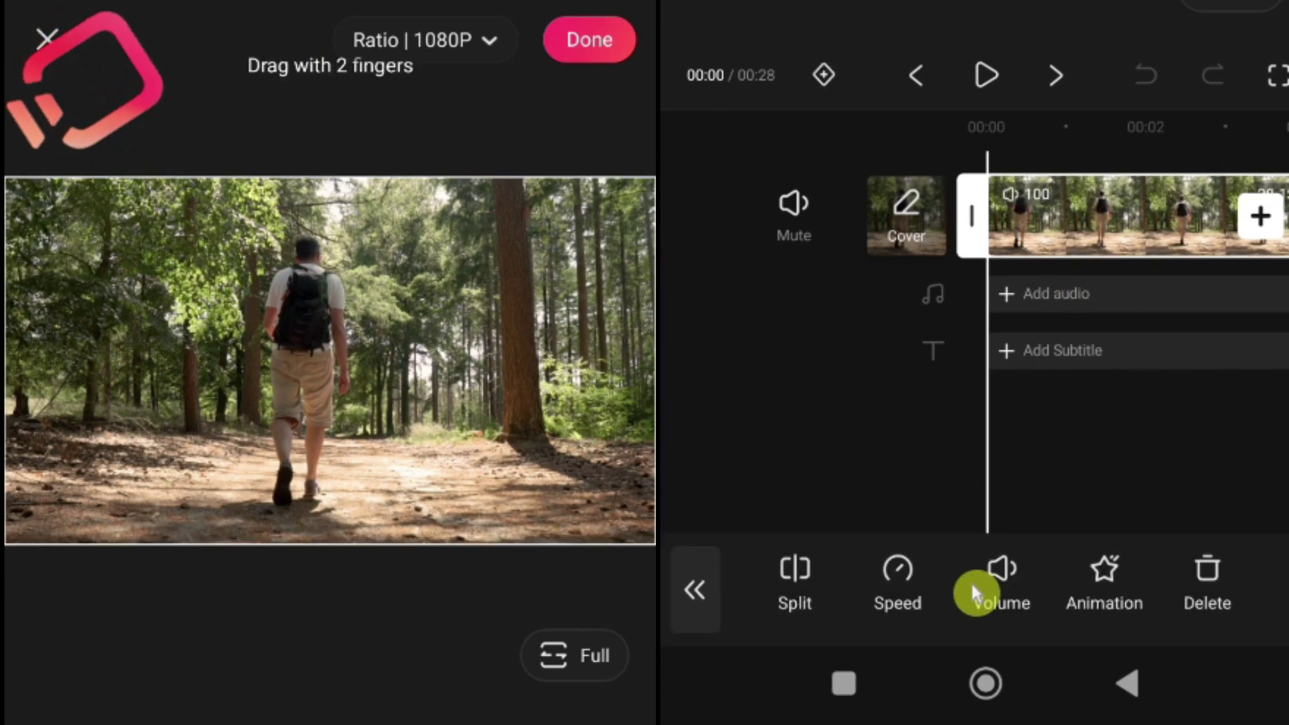
scroll(920, 579, "right", 5)
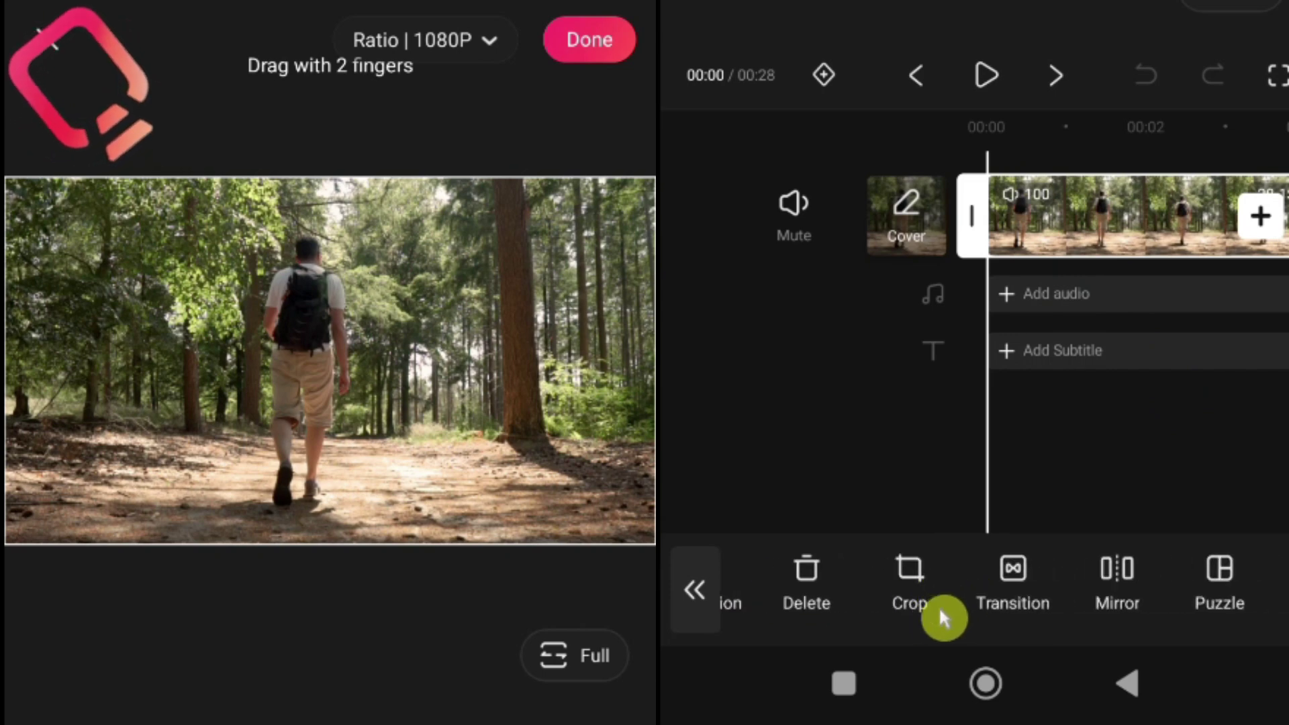
scroll(1013, 588, "right", 6)
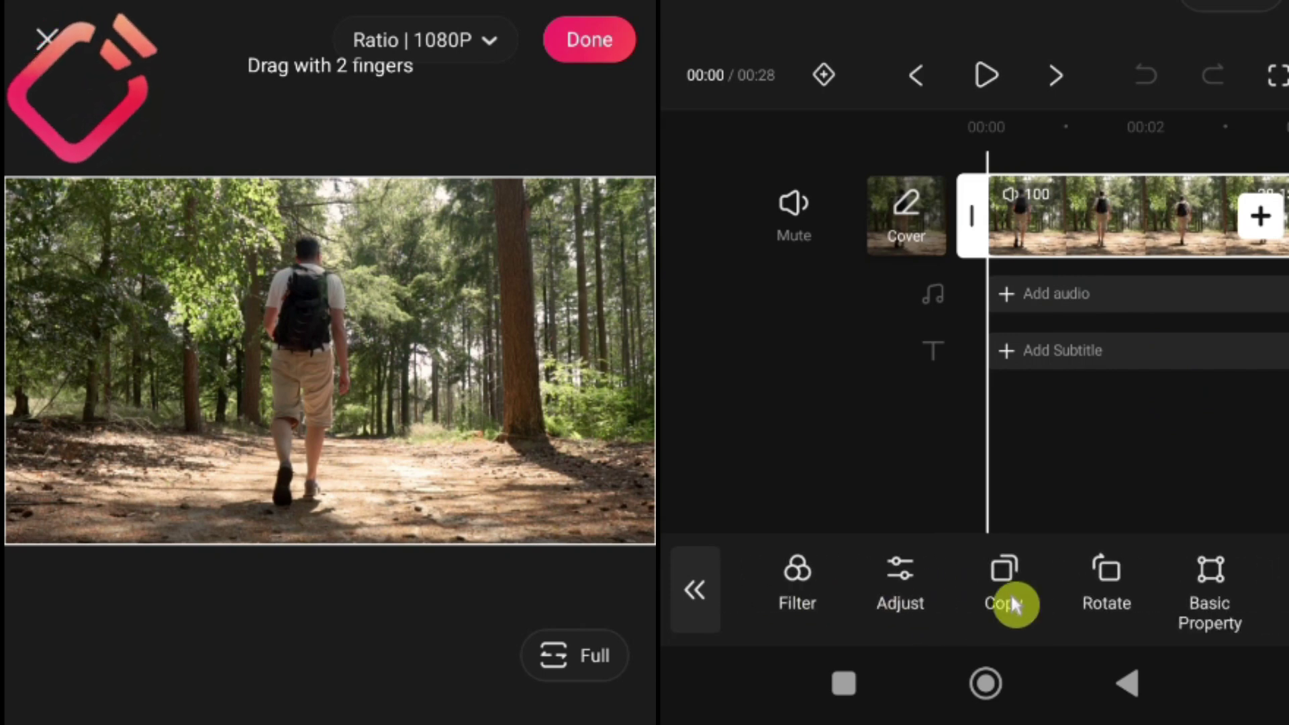
scroll(917, 594, "right", 8)
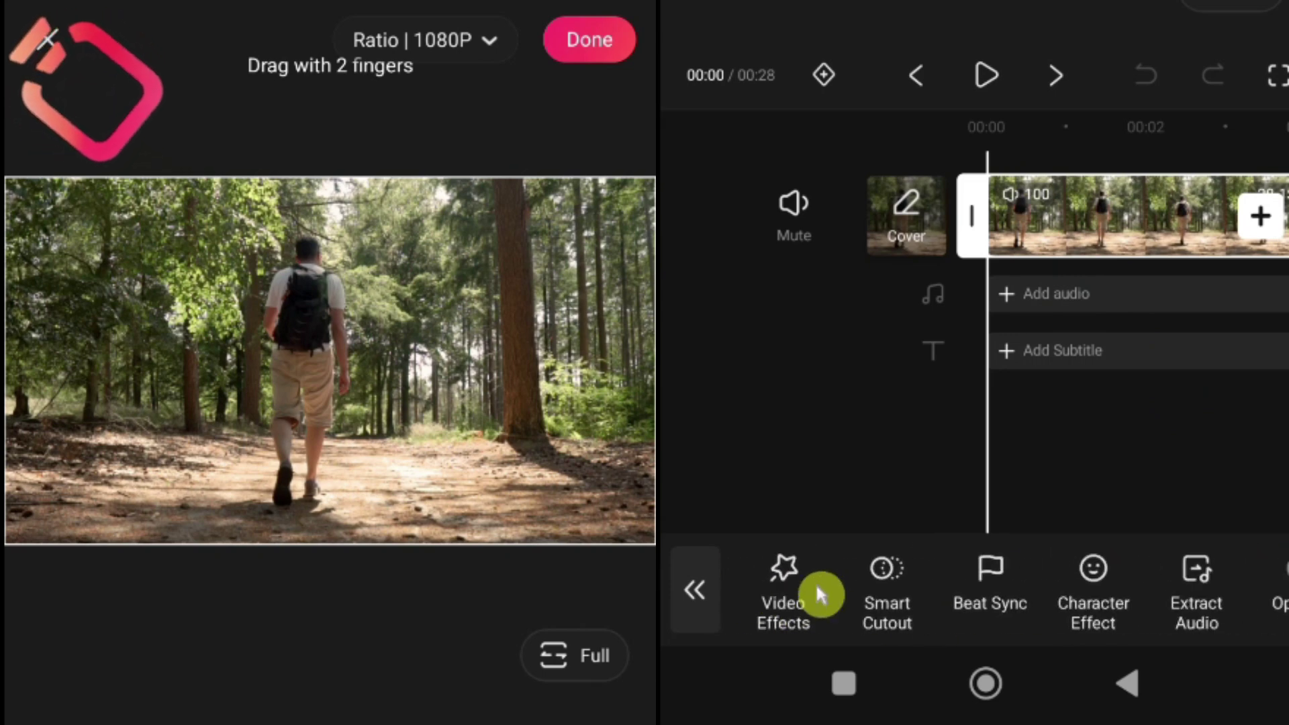
scroll(1116, 602, "right", 5)
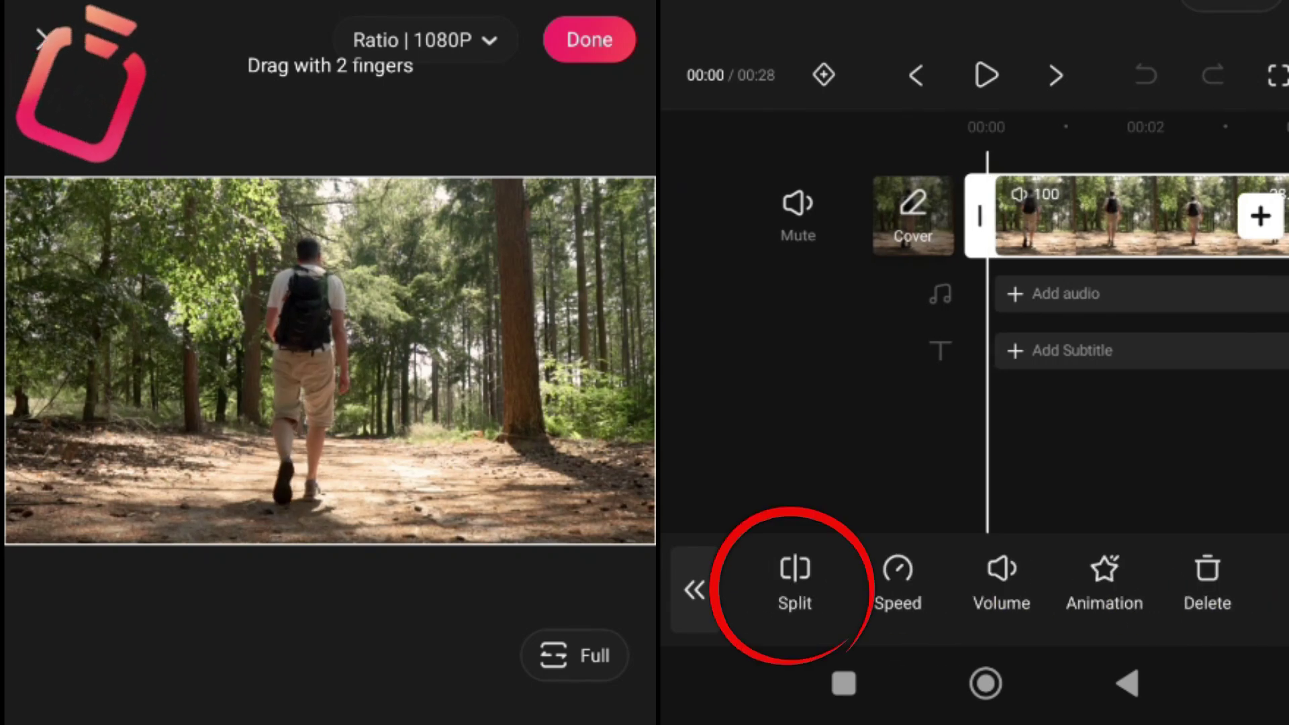
Step: Split the forest-walk clip at 00:04 and delete the second piece
left_click_drag(1160, 243, 1090, 253)
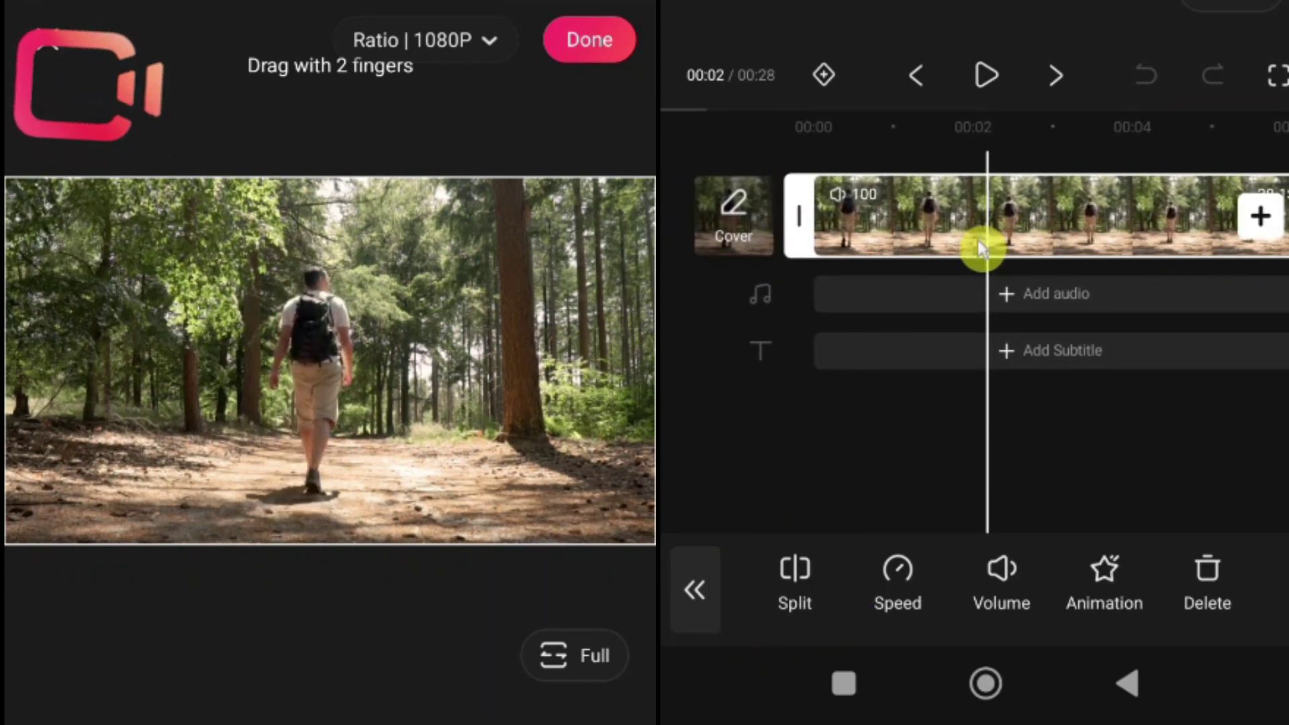
left_click_drag(978, 245, 863, 250)
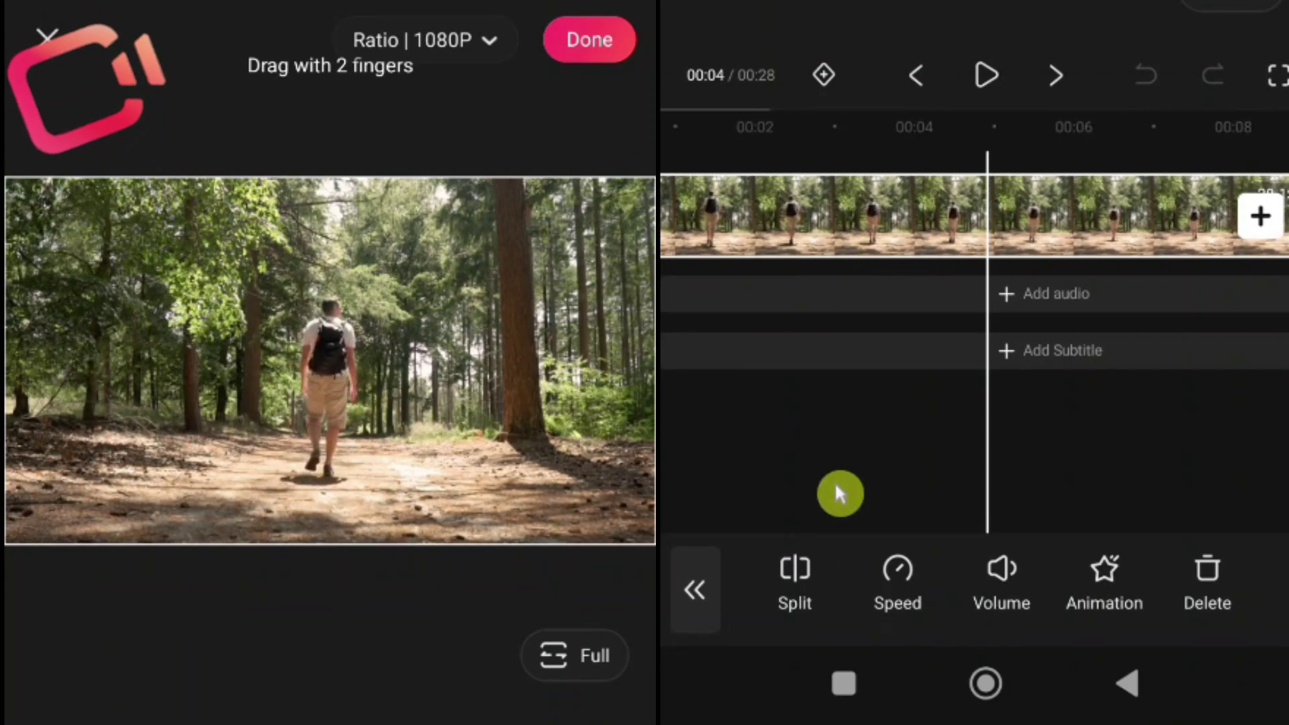
left_click(798, 581)
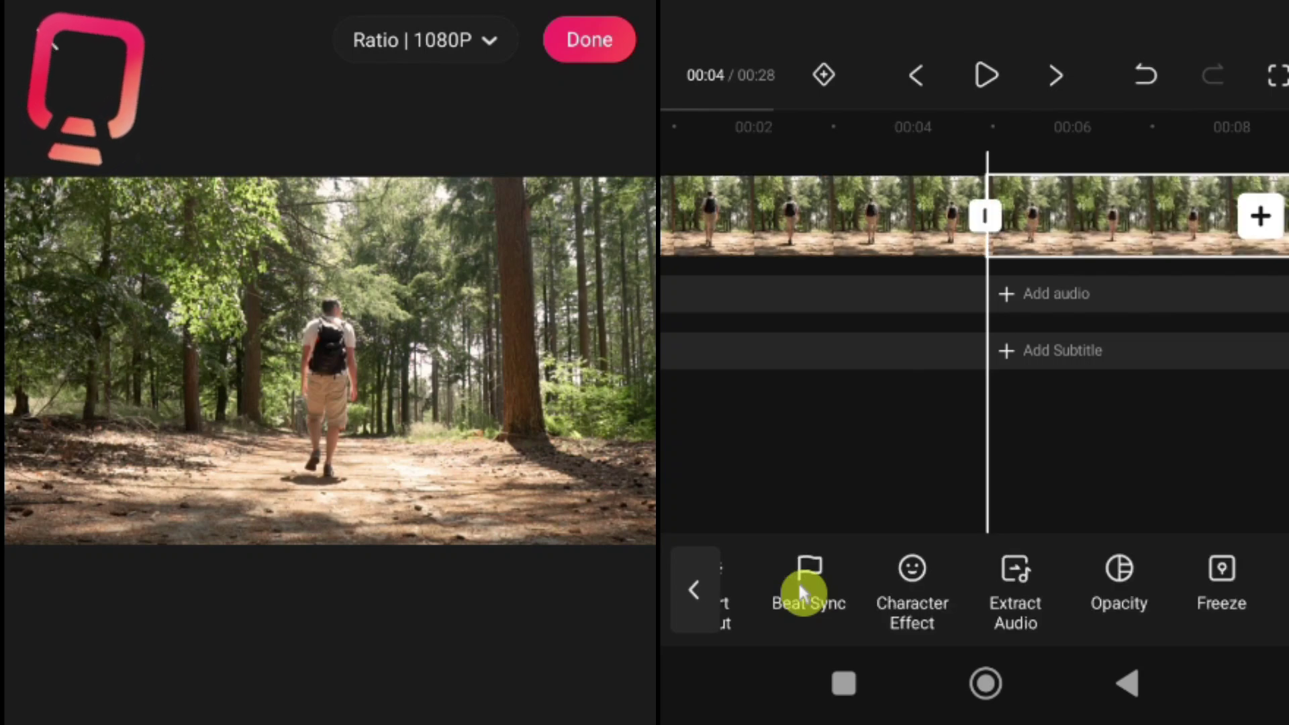
left_click(929, 219)
left_click(1178, 230)
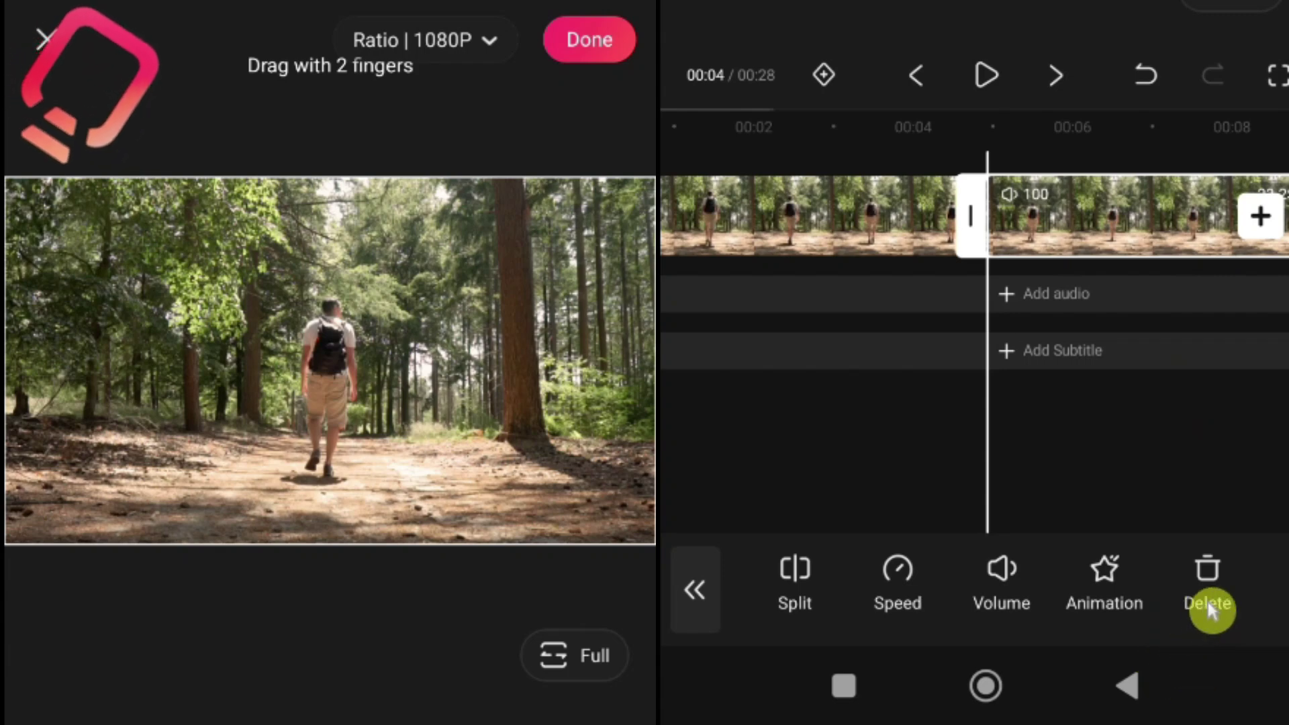
left_click(1208, 572)
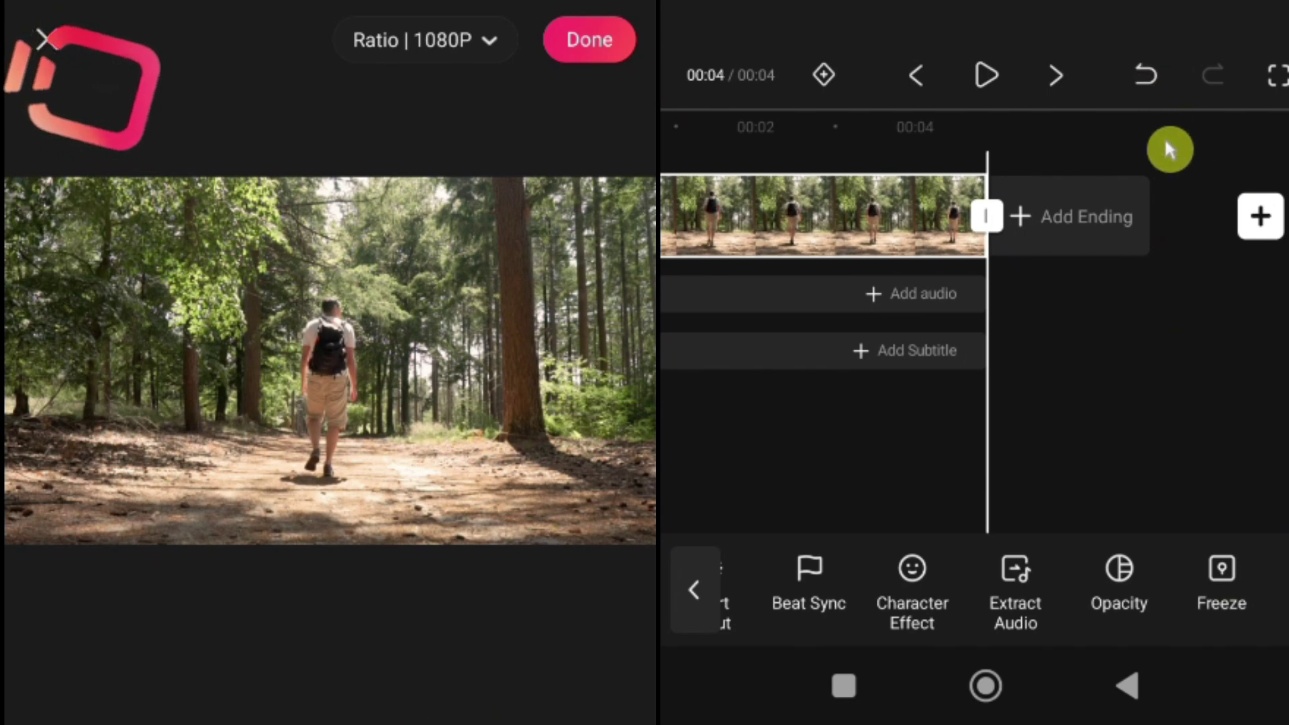
Step: Undo the deletion to bring back the full 00:28 clip
left_click(1158, 77)
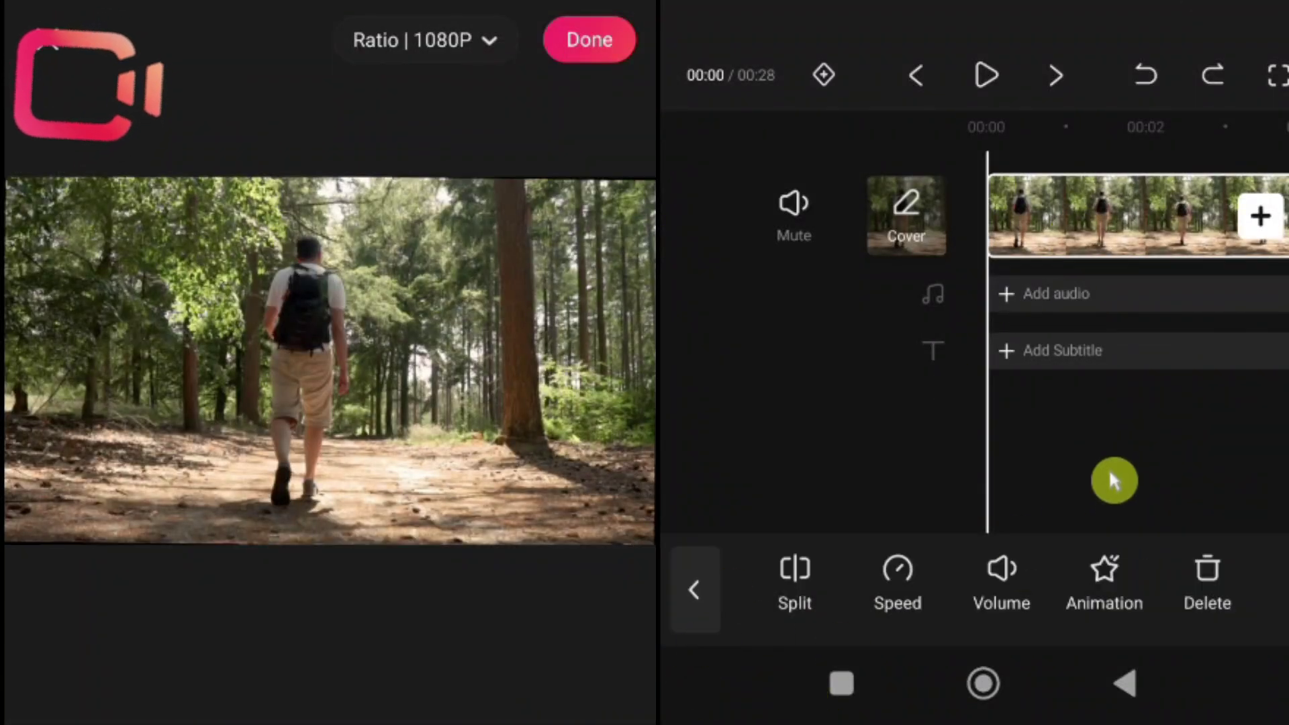
Step: Deselect the forest-walk clip and browse the Videos grid of the picture-in-picture picker
left_click(1061, 211)
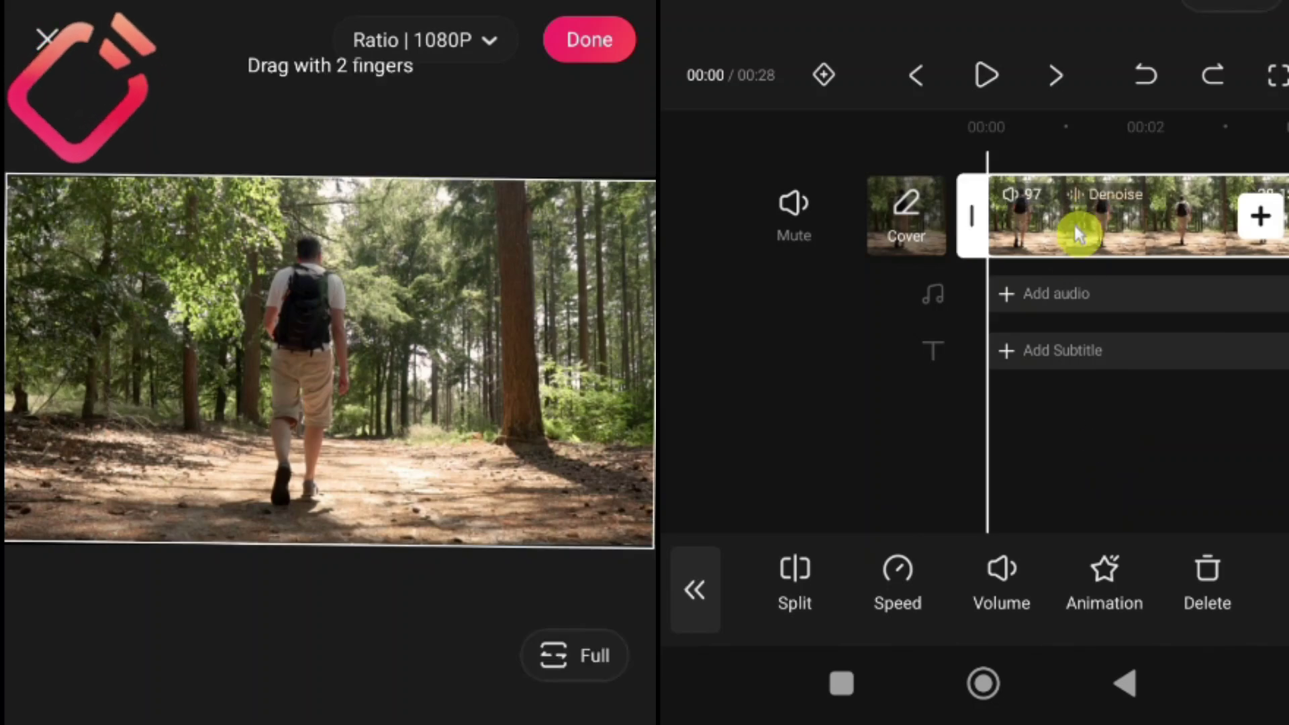
left_click(723, 589)
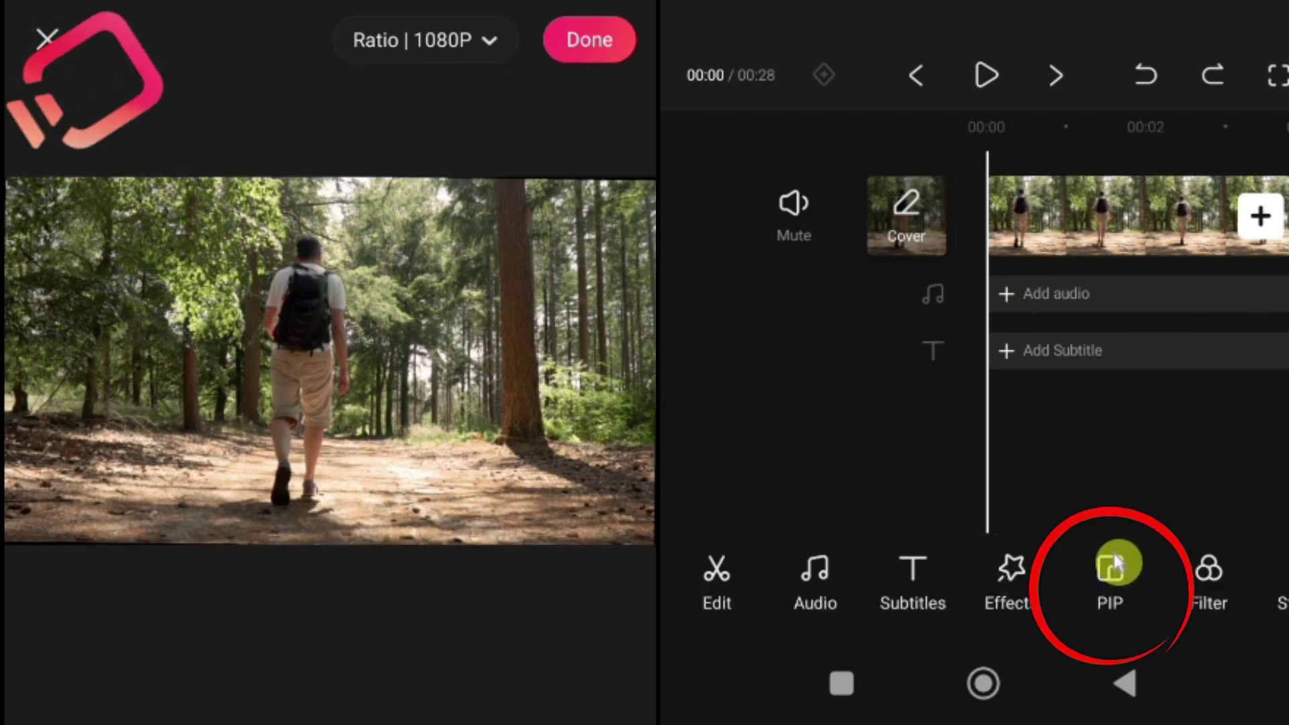
left_click(1111, 580)
scroll(980, 269, "down", 5)
scroll(972, 287, "down", 5)
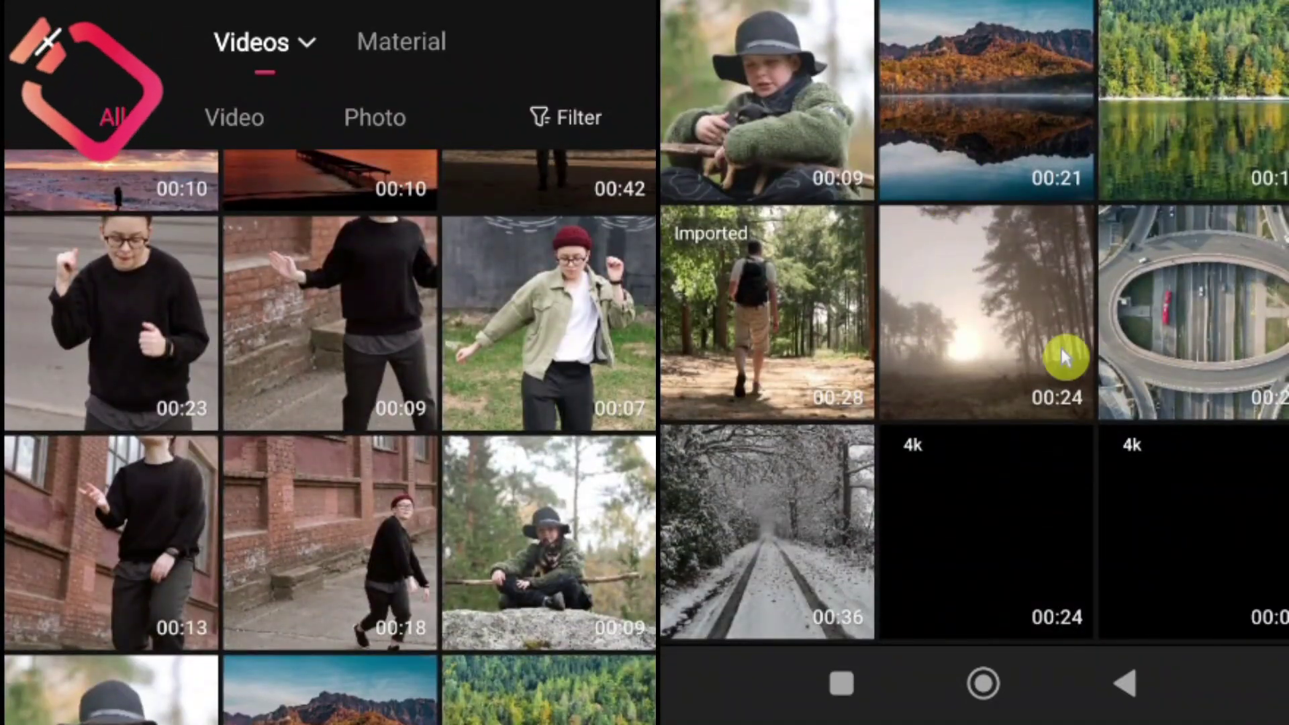
Step: Add the foggy-forest clip as a PIP overlay and shift it right to X 225
left_click(1024, 349)
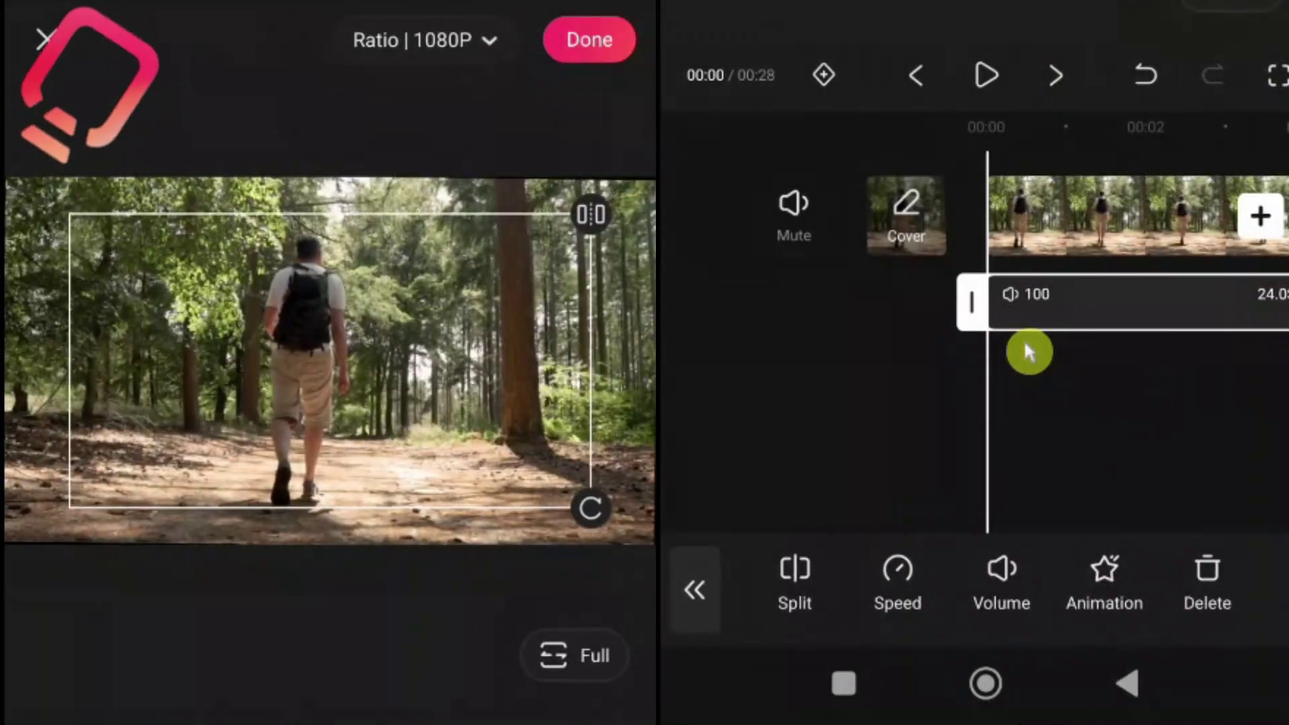
left_click_drag(1201, 450, 1134, 451)
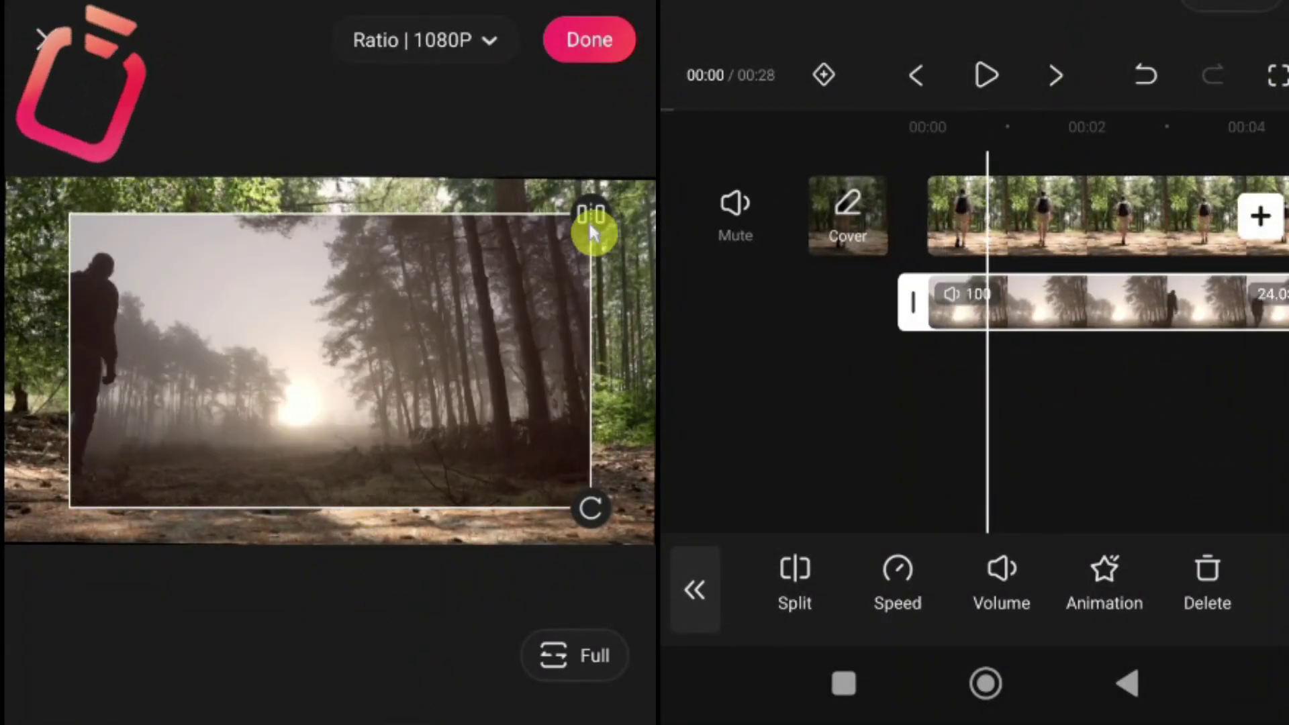
left_click_drag(74, 299, 147, 300)
left_click_drag(1102, 591, 1014, 610)
Step: Set the overlay's X to 100, shrink it to 23%, and place it top-left
left_click(1146, 598)
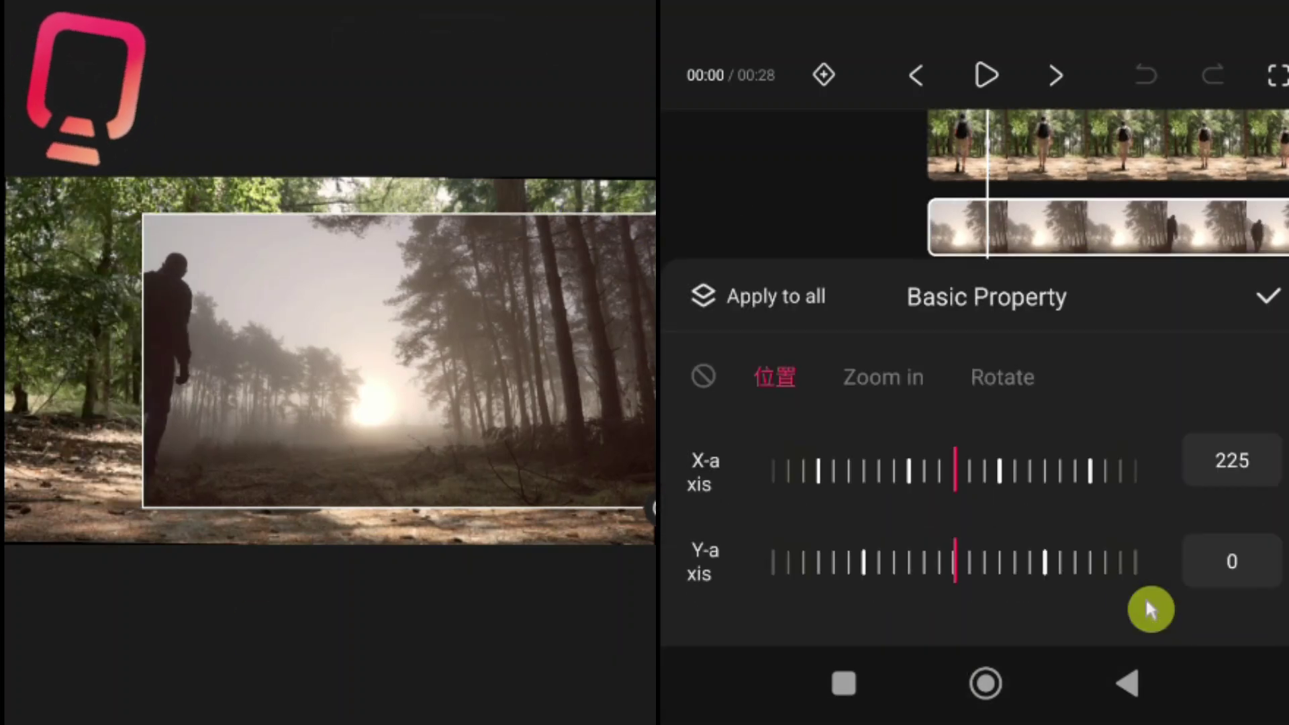
left_click_drag(980, 473, 1174, 483)
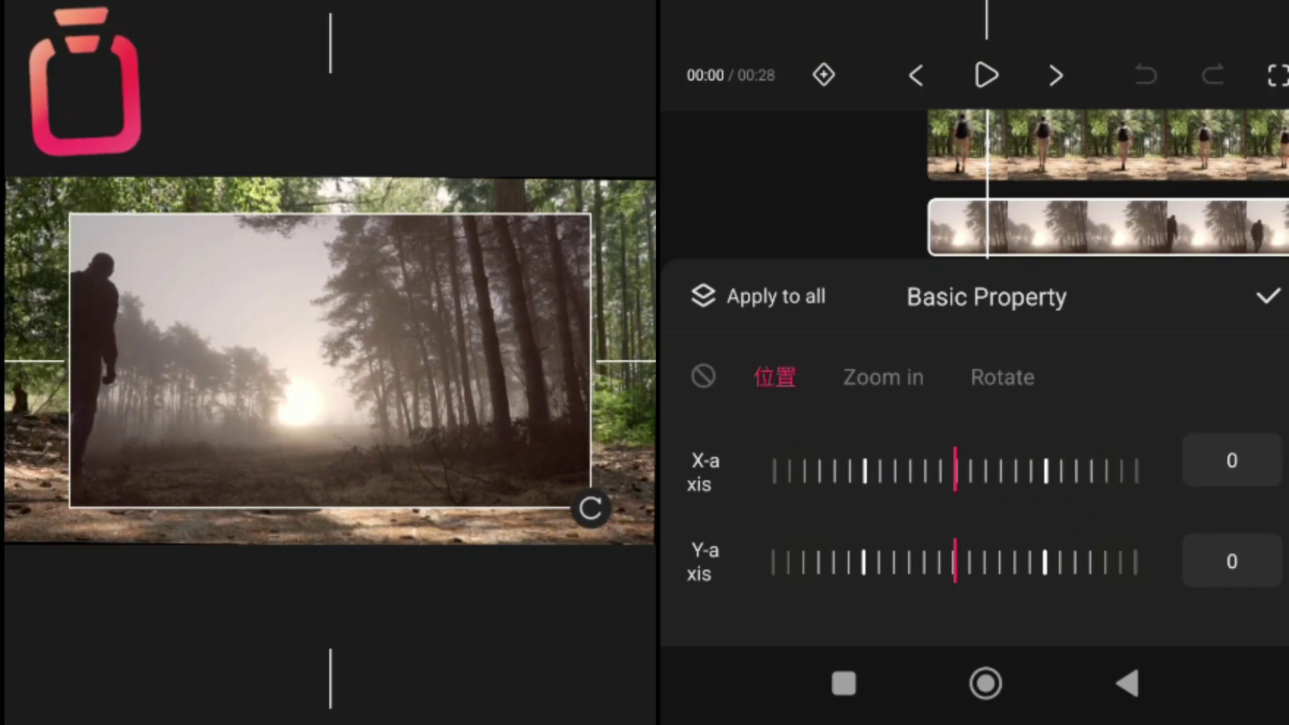
left_click(867, 394)
left_click_drag(900, 470, 1286, 469)
left_click_drag(351, 357, 83, 234)
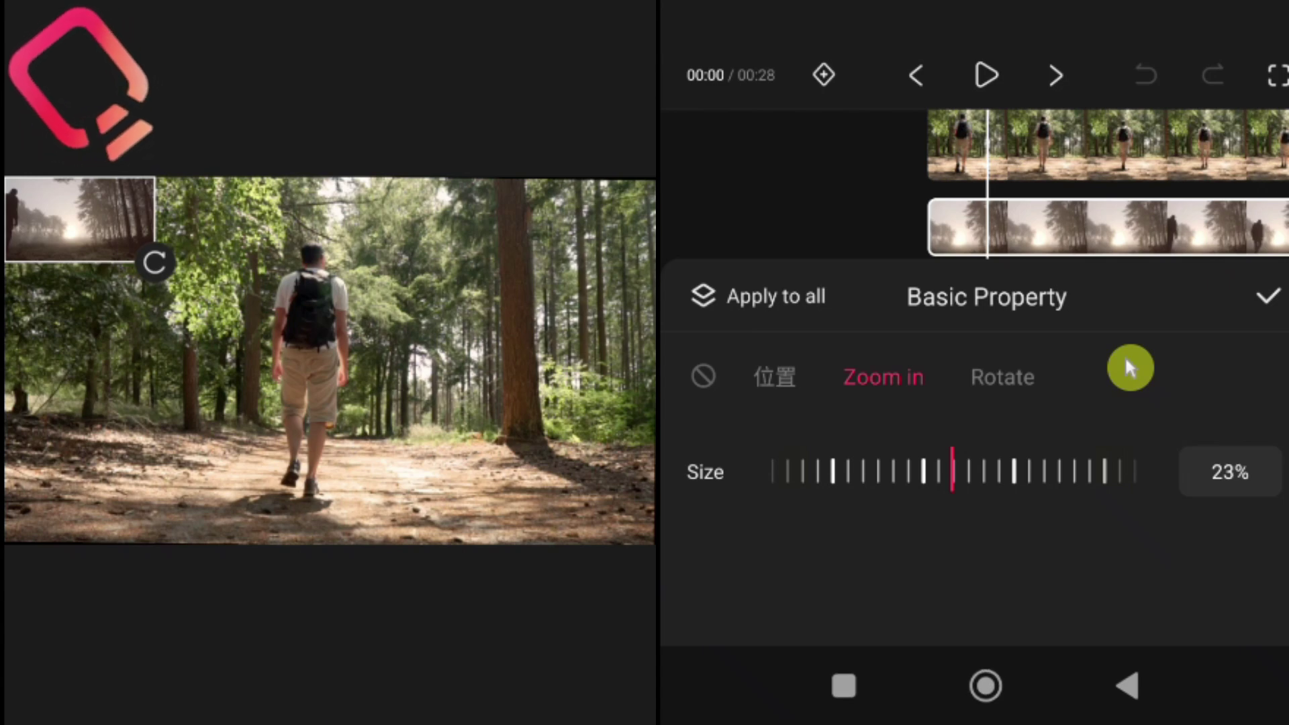
left_click(1261, 312)
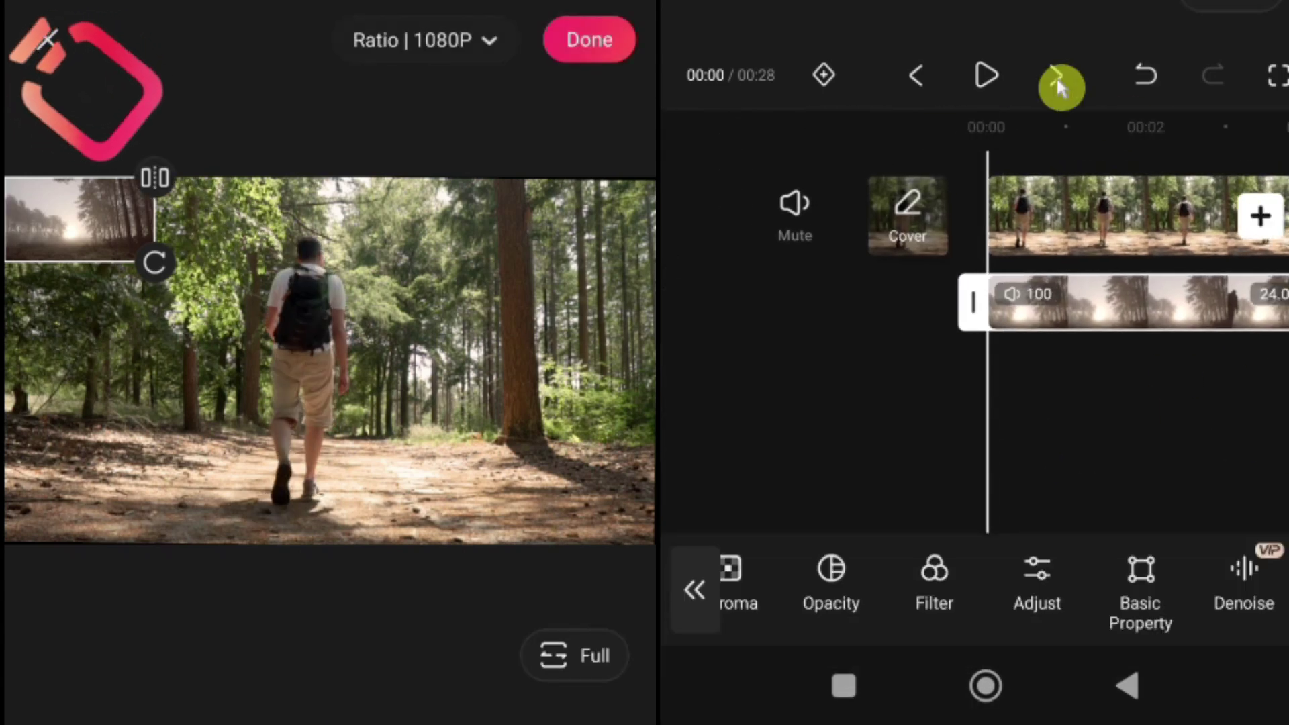
Step: Preview the overlay, scrub back to 00:08, then delete the picture-in-picture overlay
left_click(985, 75)
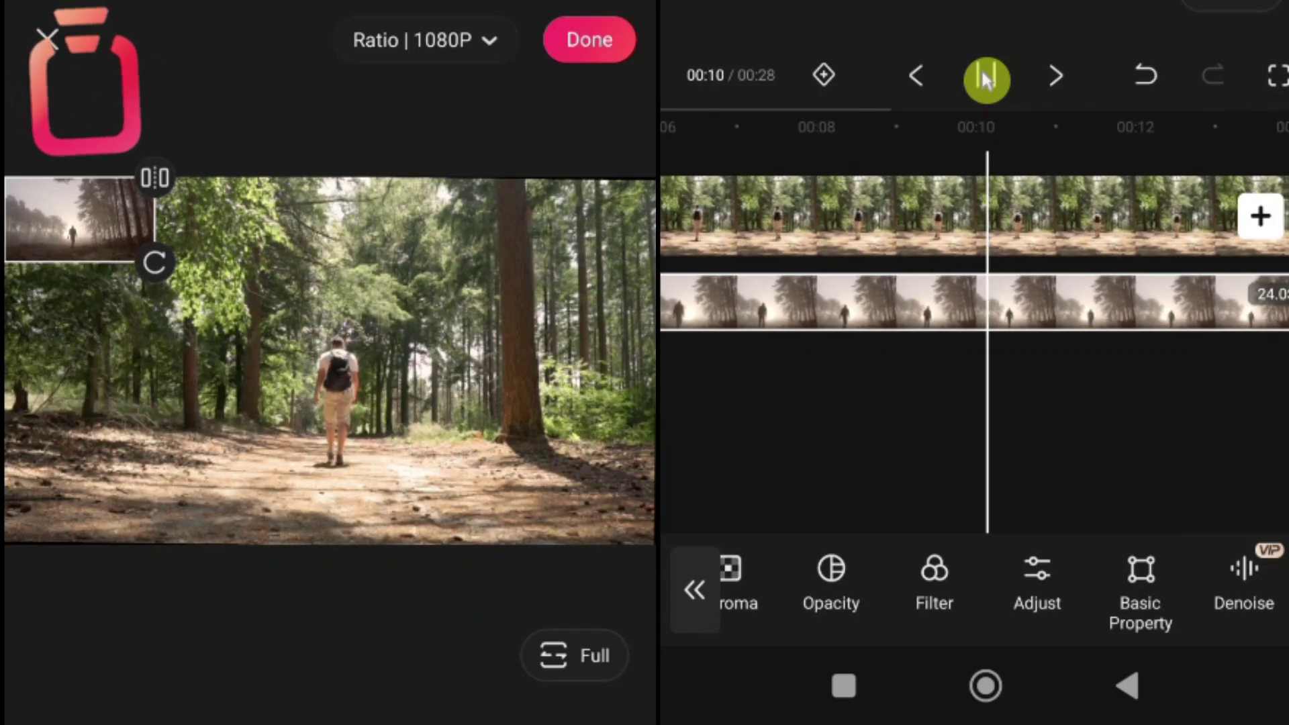
left_click(986, 77)
left_click_drag(1074, 481, 1185, 475)
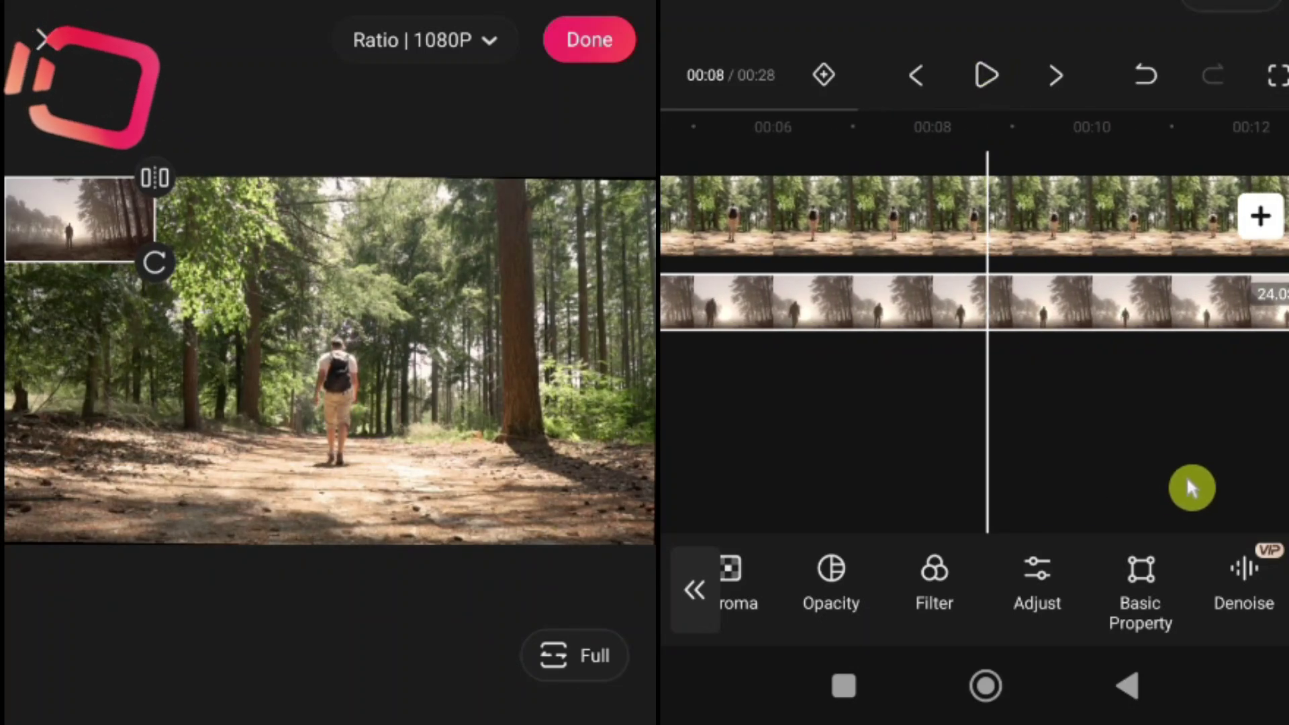
left_click(701, 589)
left_click(1145, 75)
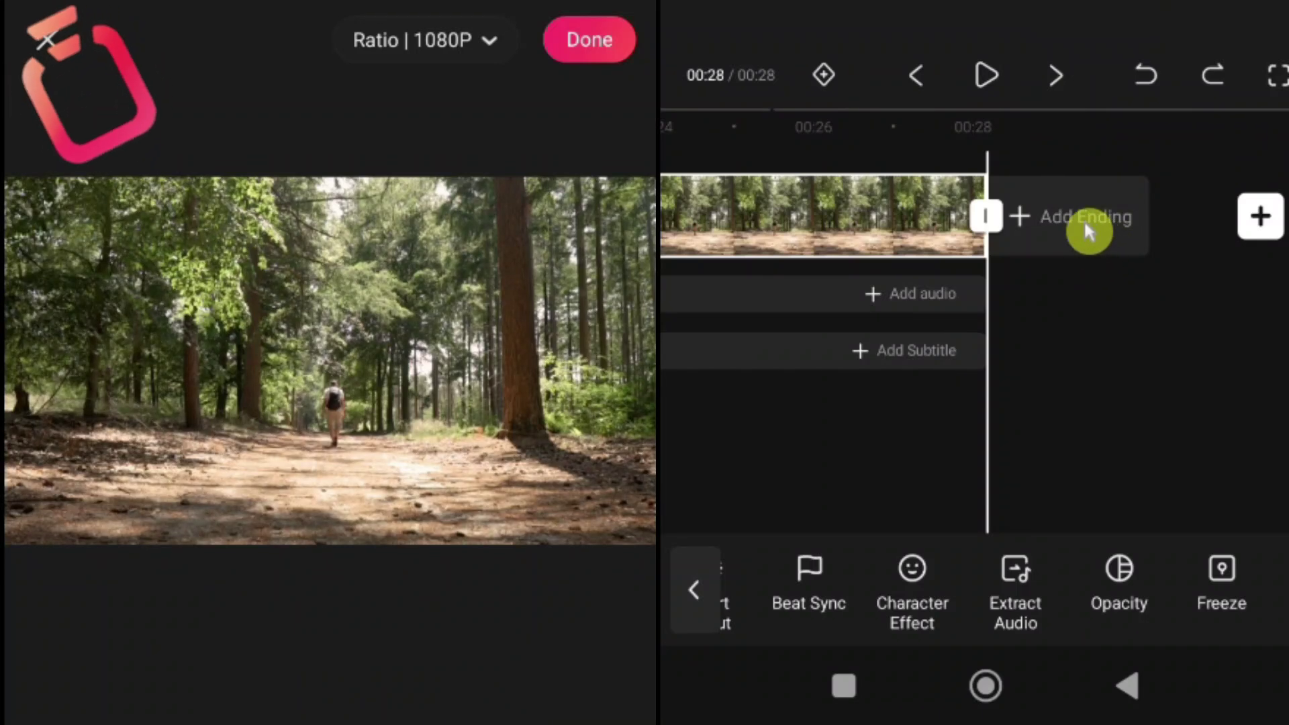
Step: Append the gold-crest Cute Pet ending template, extending the video to 00:30
left_click(1077, 217)
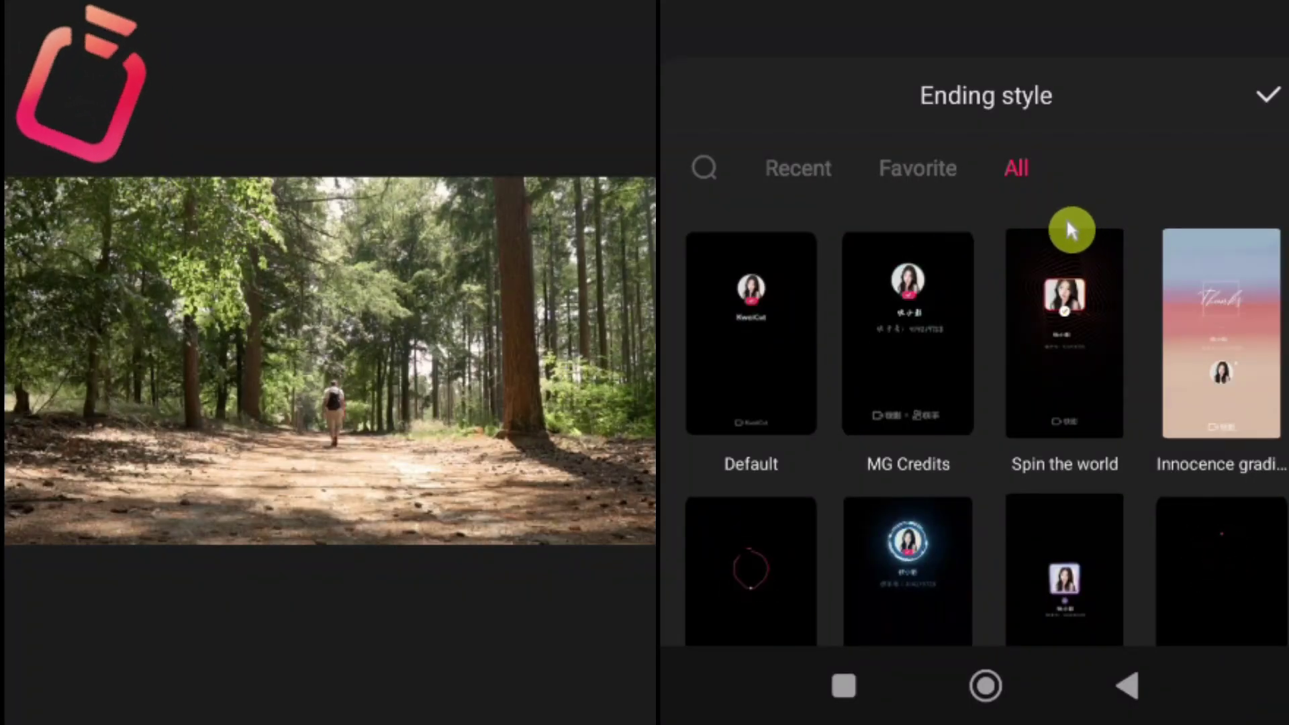
left_click_drag(1093, 589, 1092, 380)
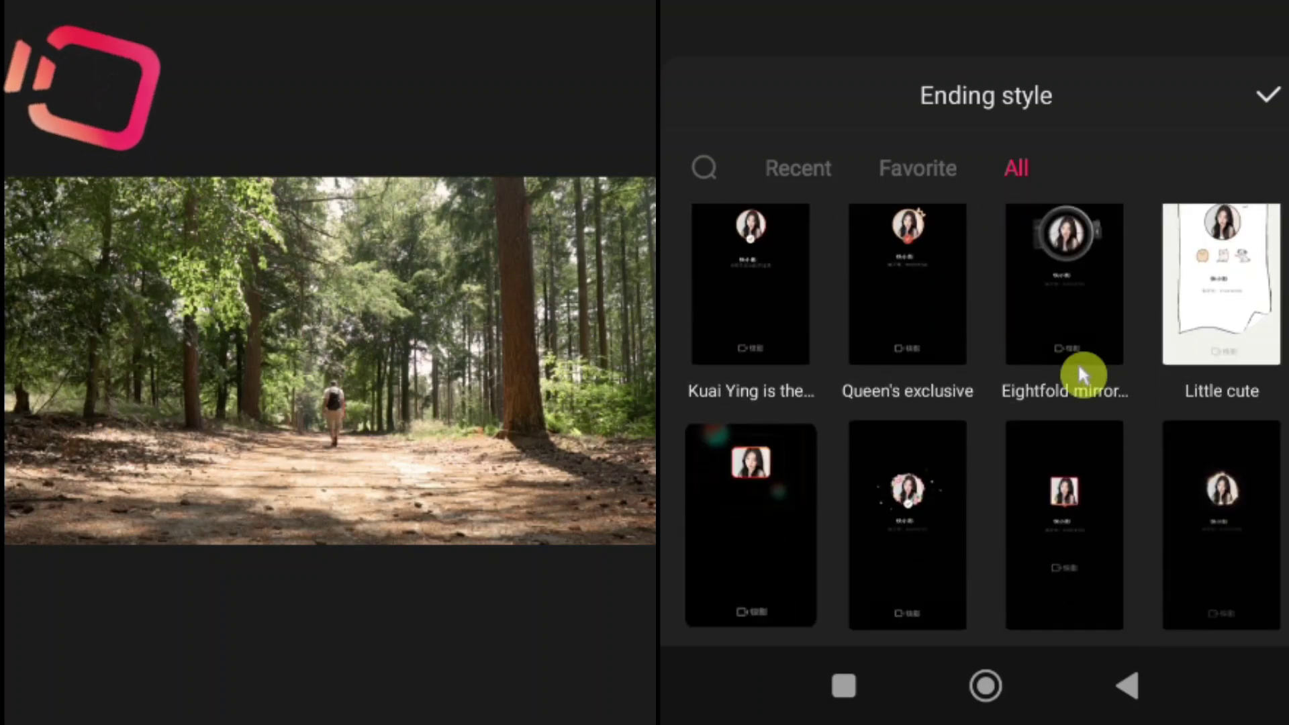
left_click_drag(1064, 308, 1067, 515)
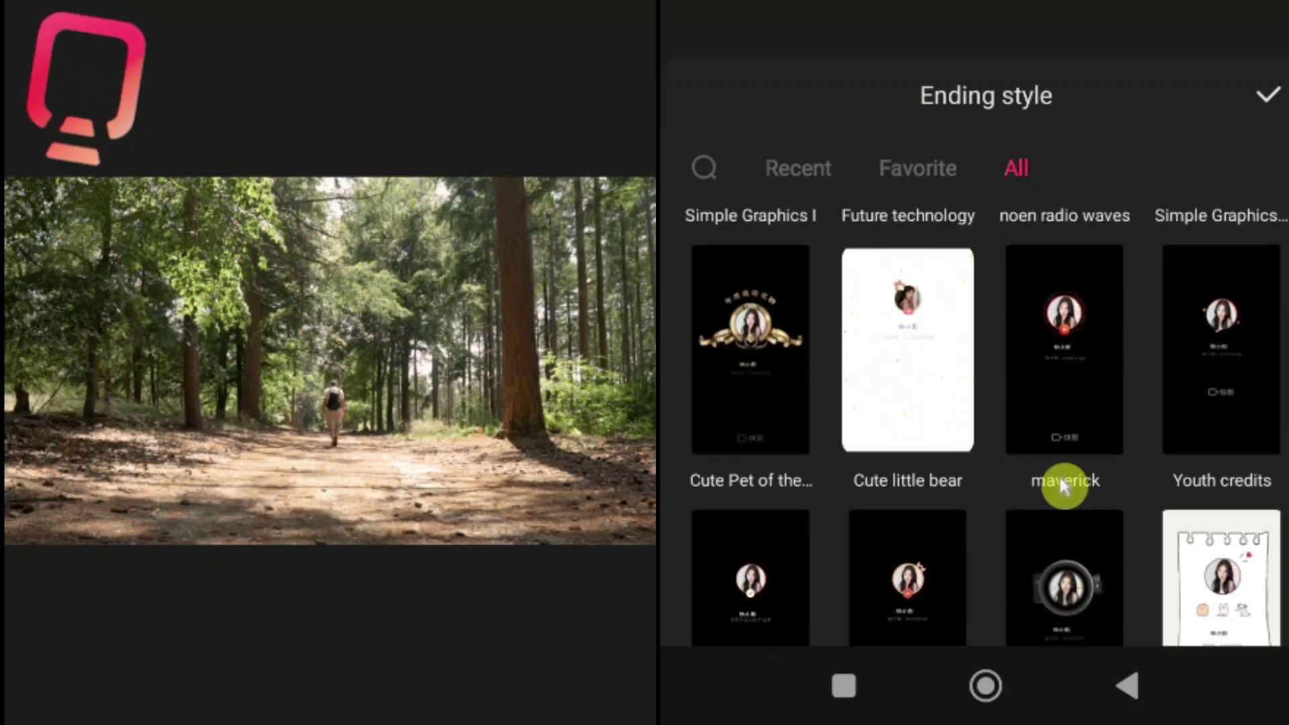
left_click(799, 577)
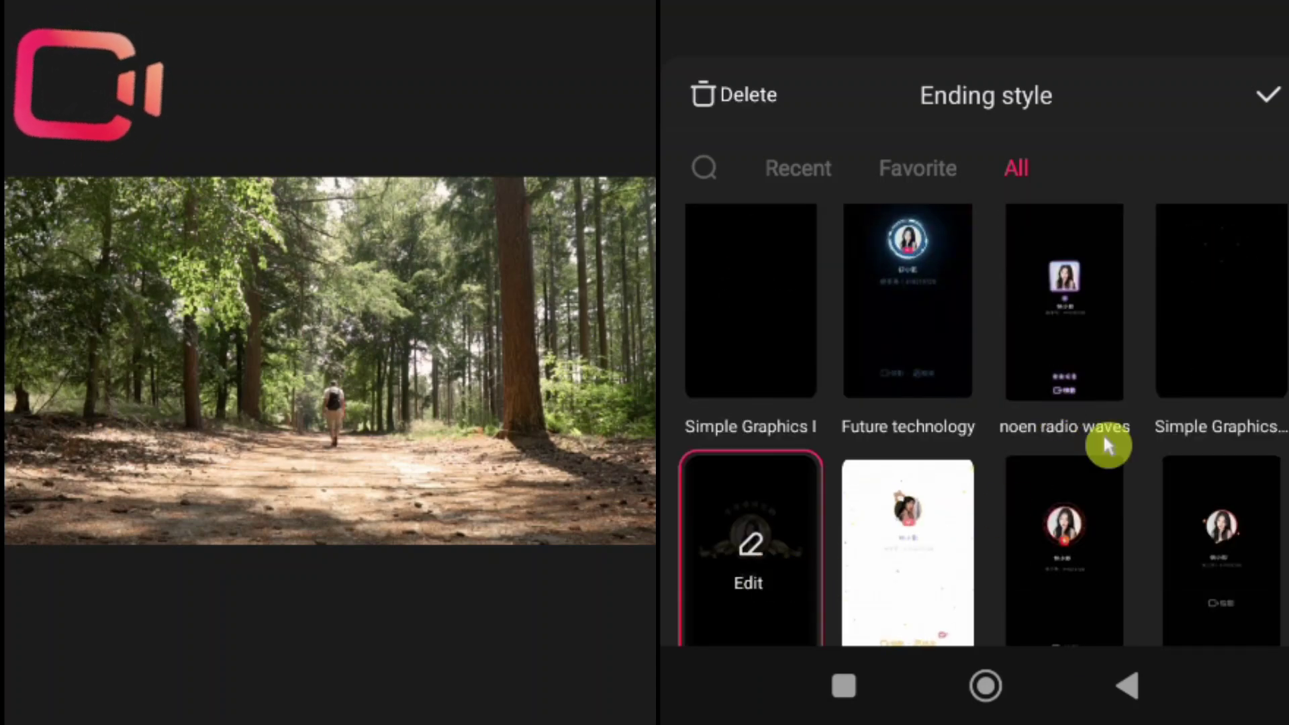
left_click(1266, 104)
left_click_drag(921, 216, 1052, 216)
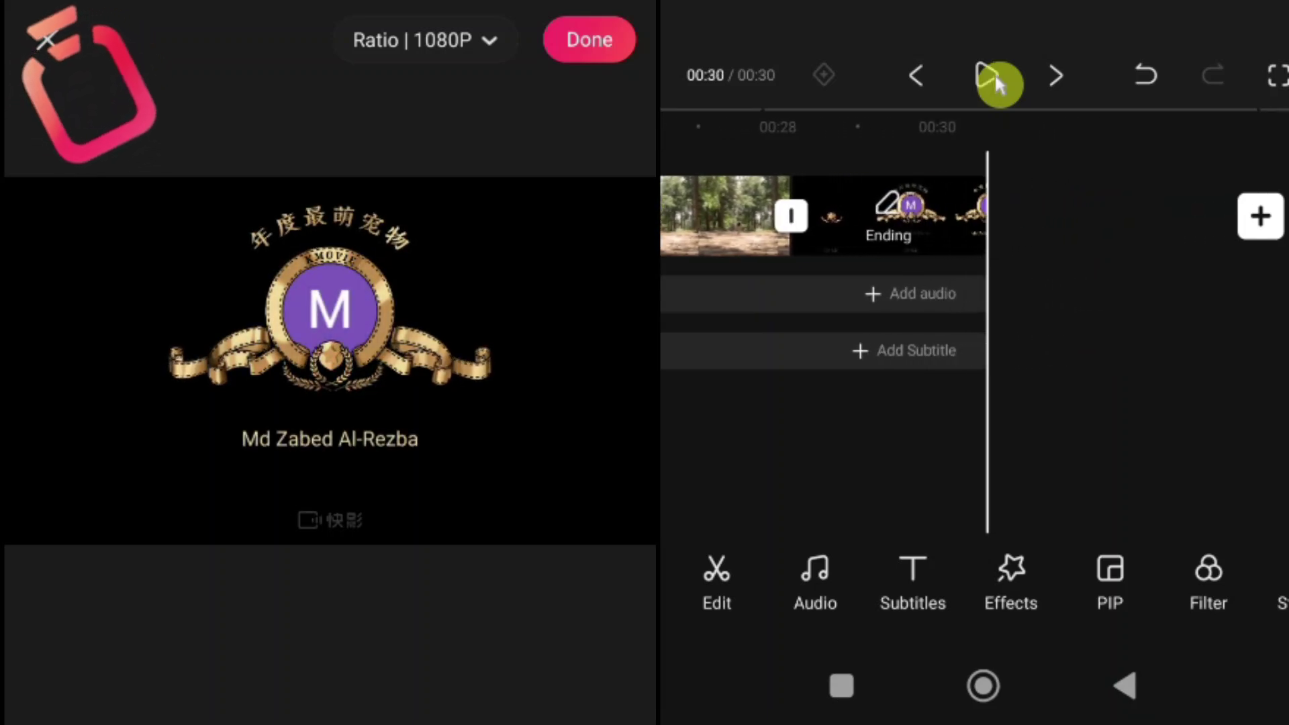
Step: Edit the Cute Pet ending, delete the nickname's first words, and save it
left_click(919, 228)
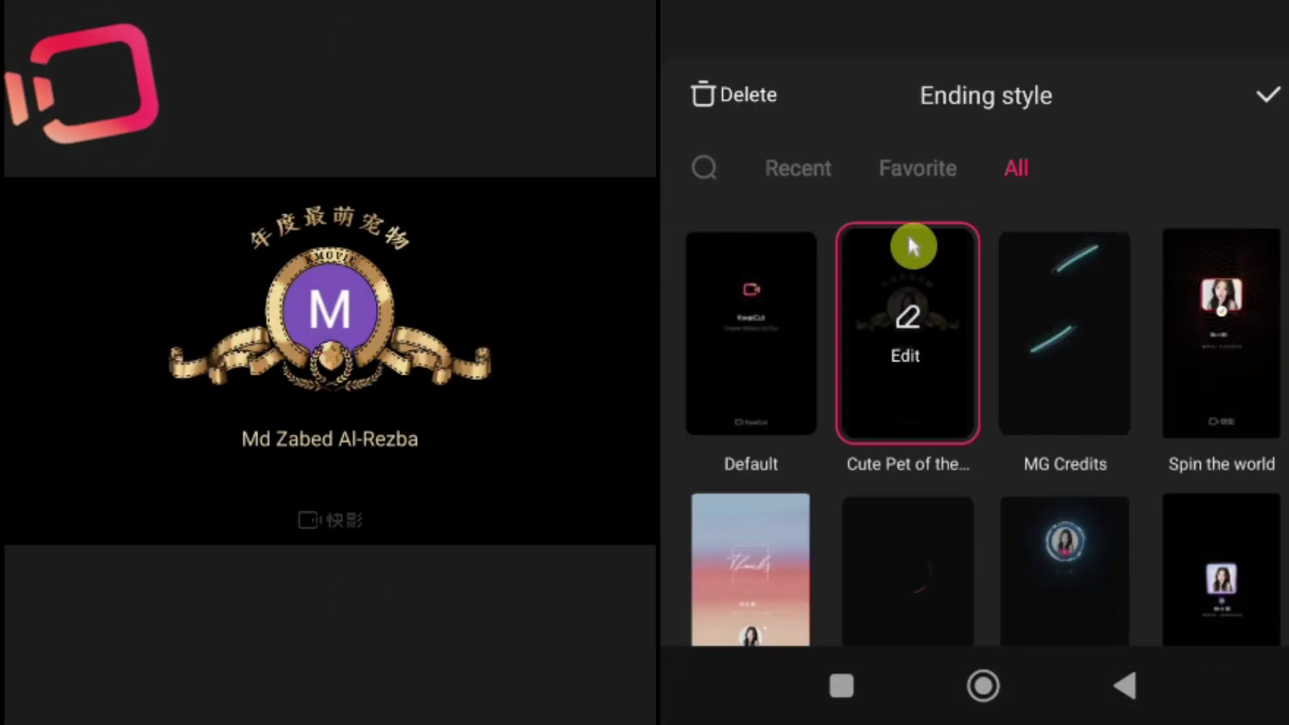
left_click(910, 329)
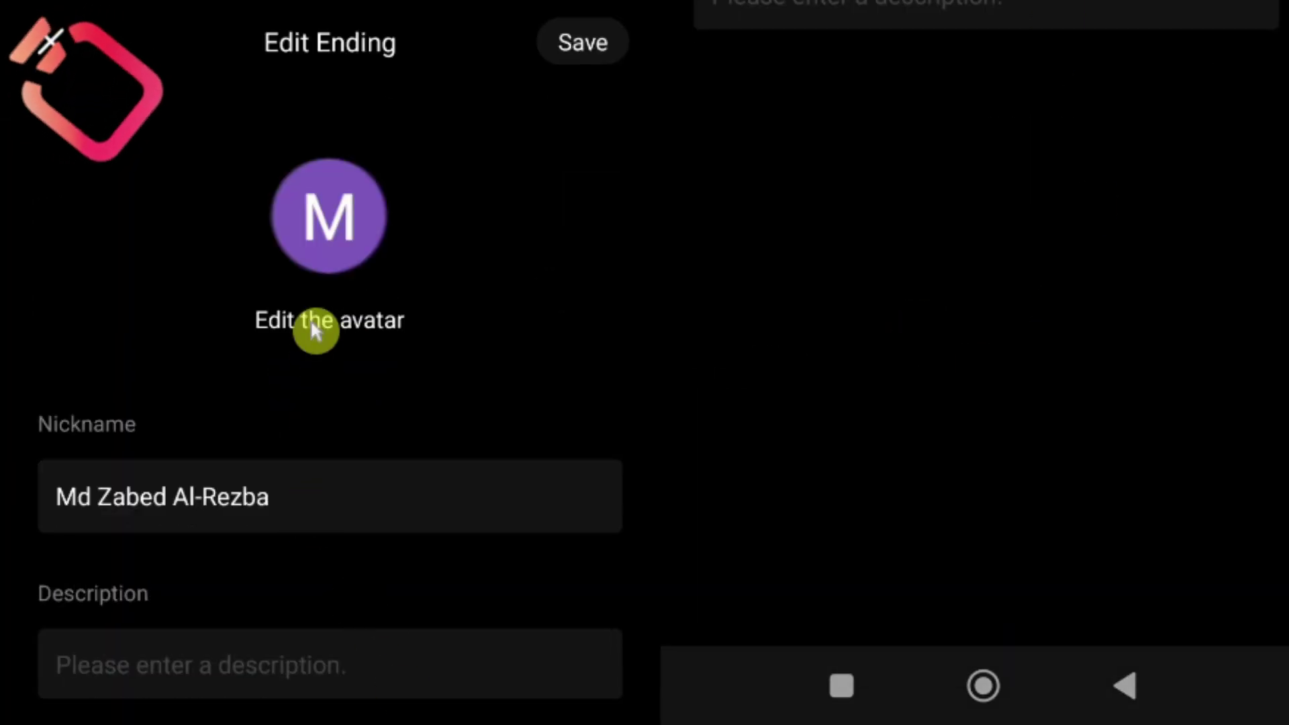
left_click(293, 511)
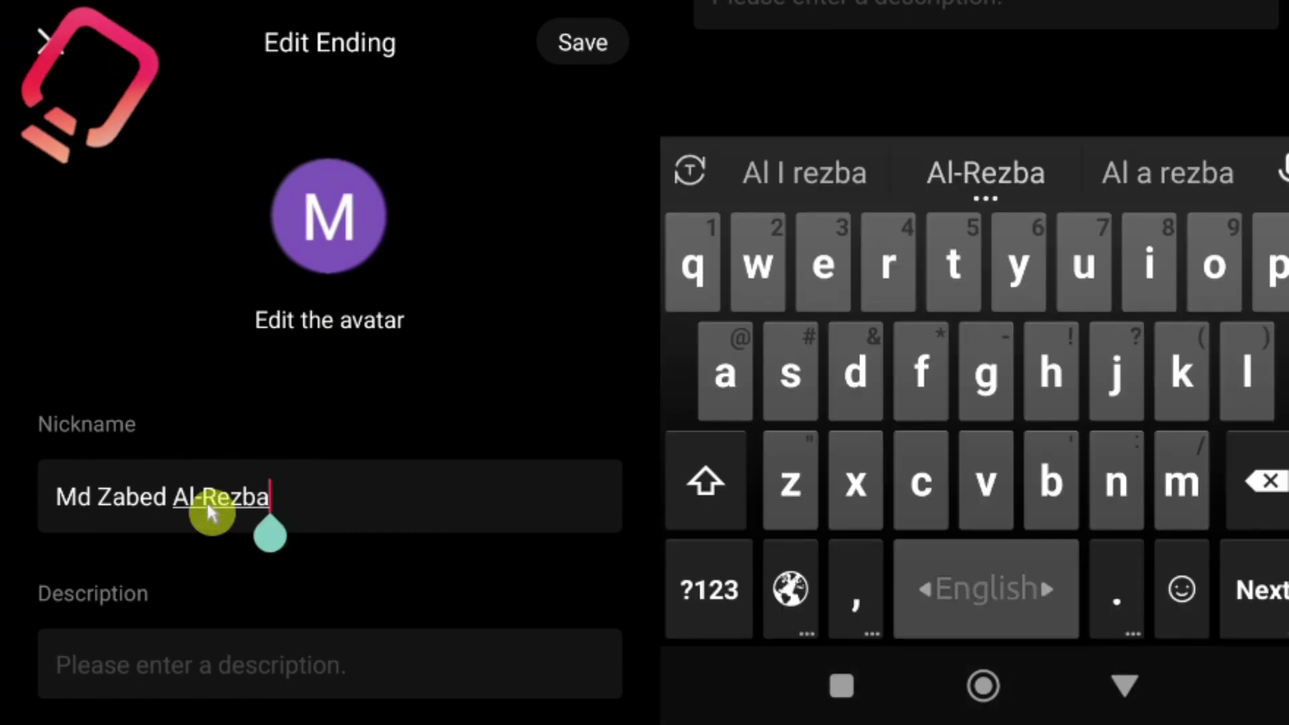
left_click(205, 512)
key("BackSpace")
key("BackSpace")
key("BackSpace")
key("BackSpace")
key("BackSpace")
key("BackSpace")
key("BackSpace")
key("BackSpace")
key("BackSpace")
key("BackSpace")
key("BackSpace")
key("BackSpace")
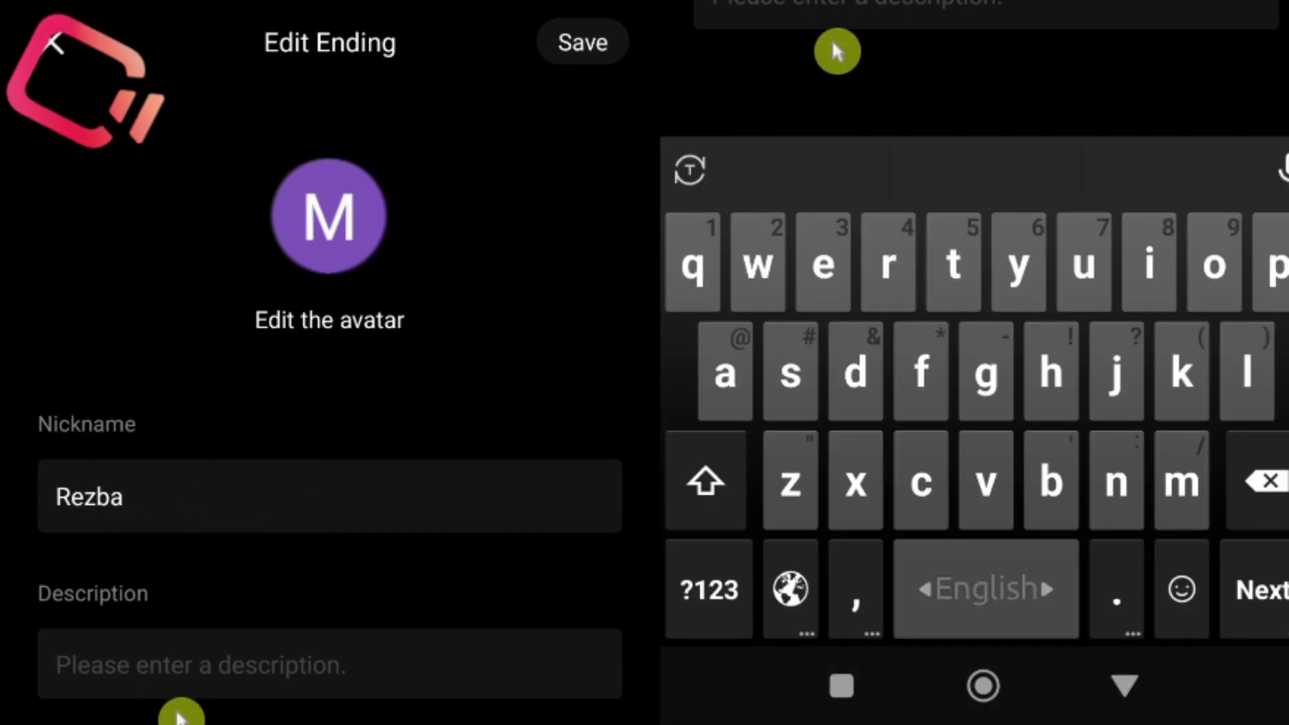
left_click(1127, 688)
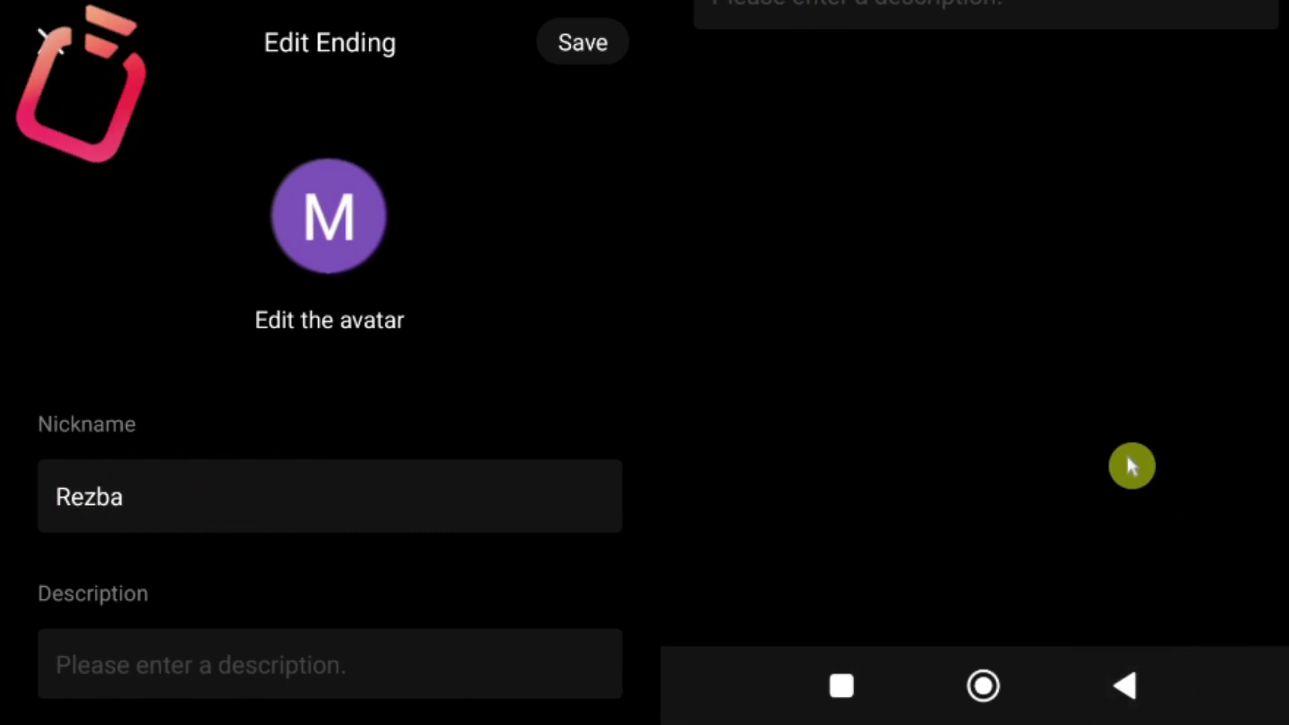
left_click(581, 54)
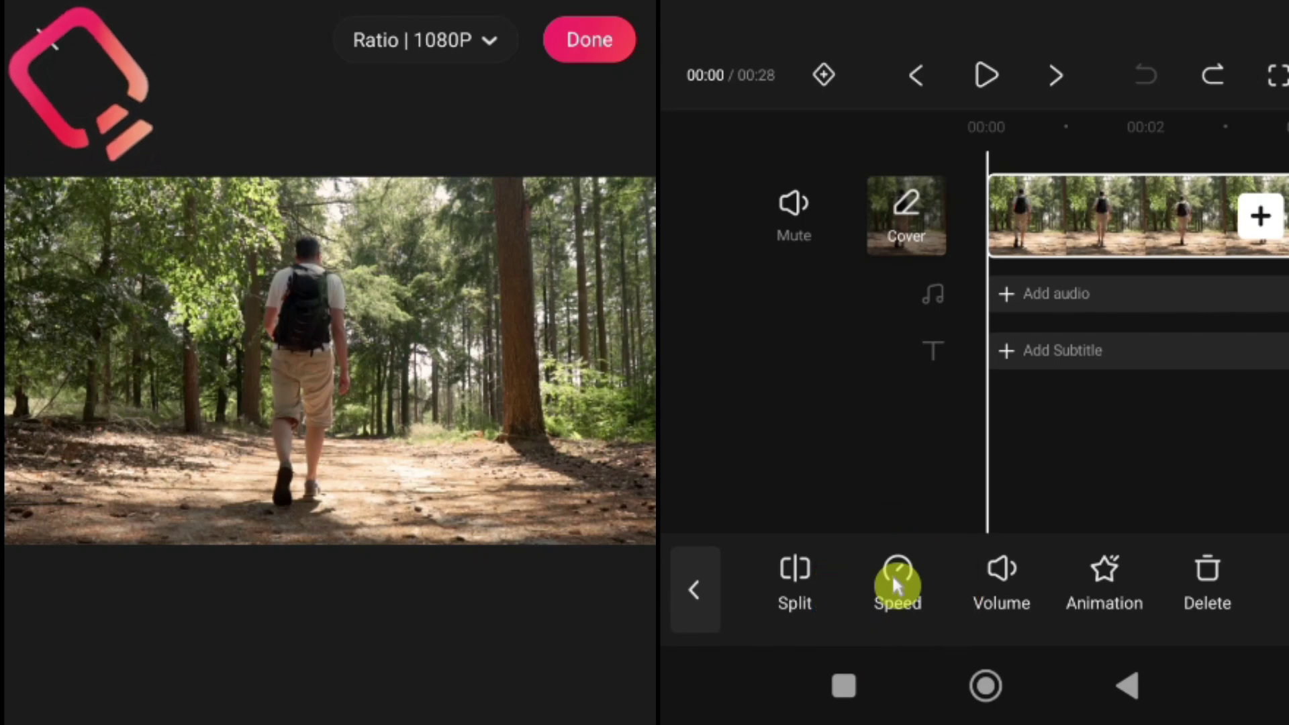
Step: Try the forest clip's speed at 12.9x and 0.05x, then return it to 1x
left_click(894, 576)
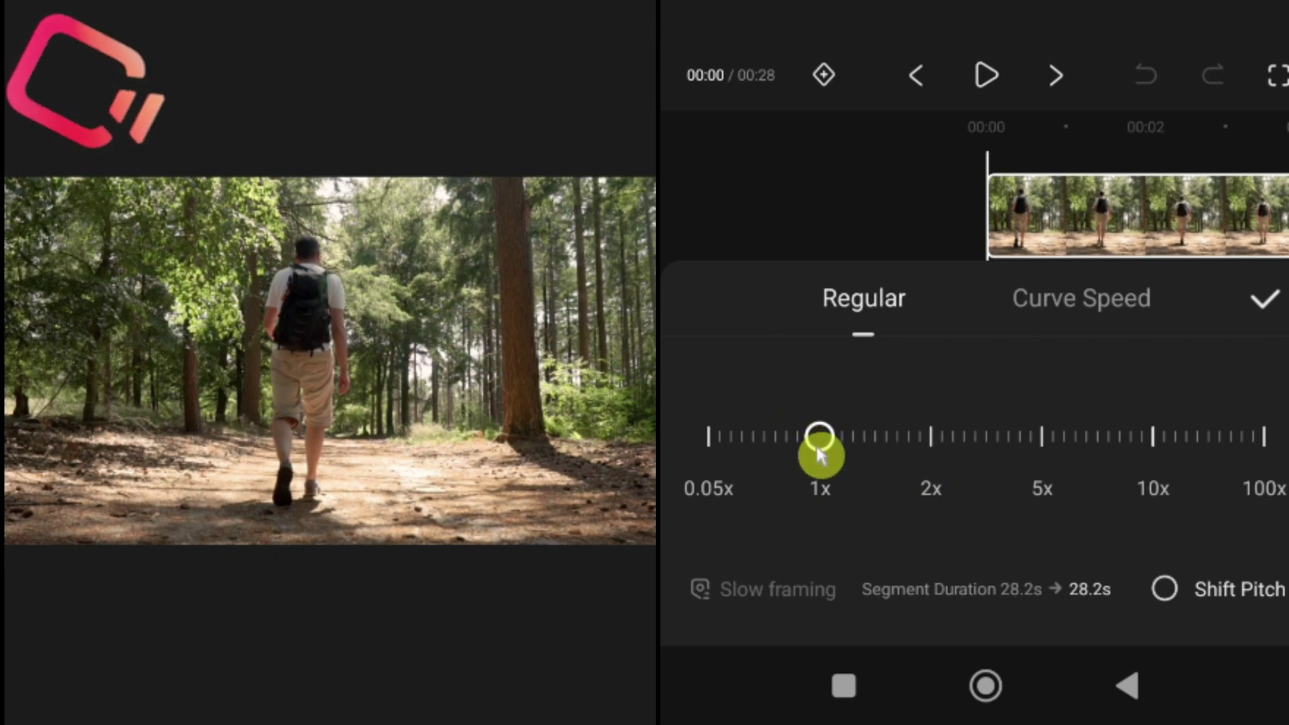
left_click_drag(816, 444, 1157, 453)
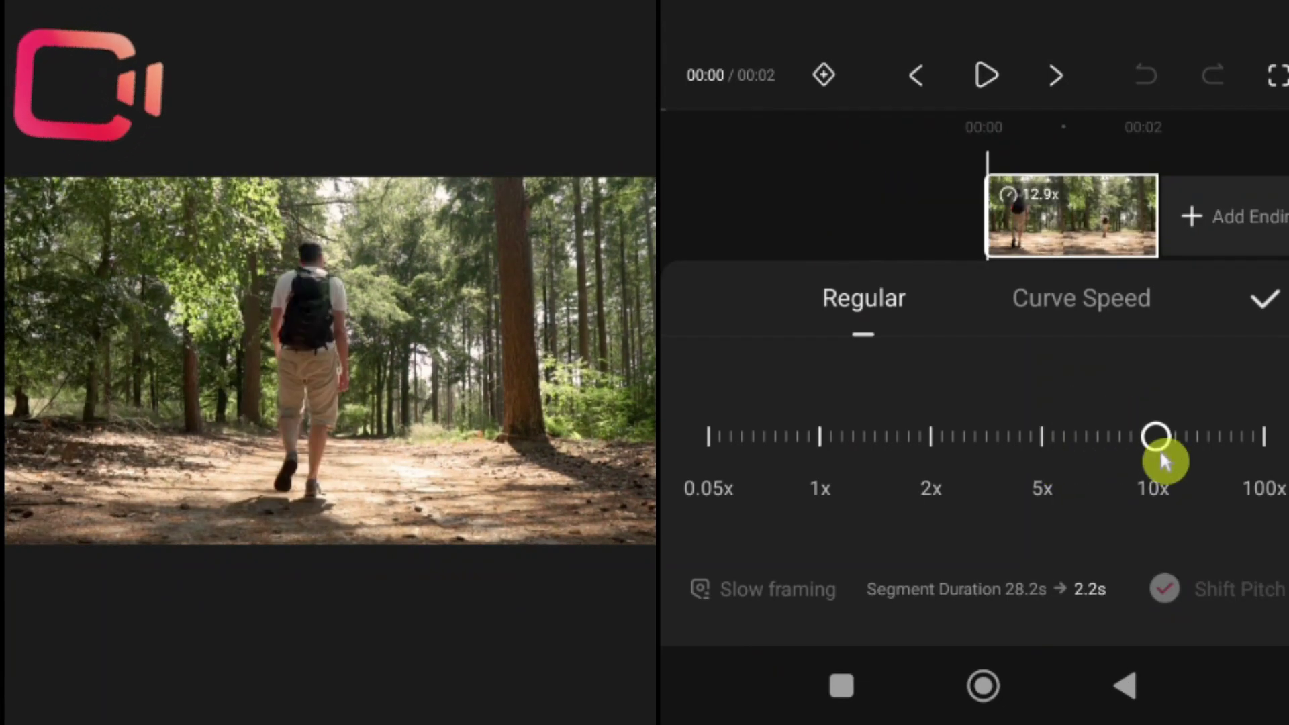
left_click_drag(1157, 446, 873, 476)
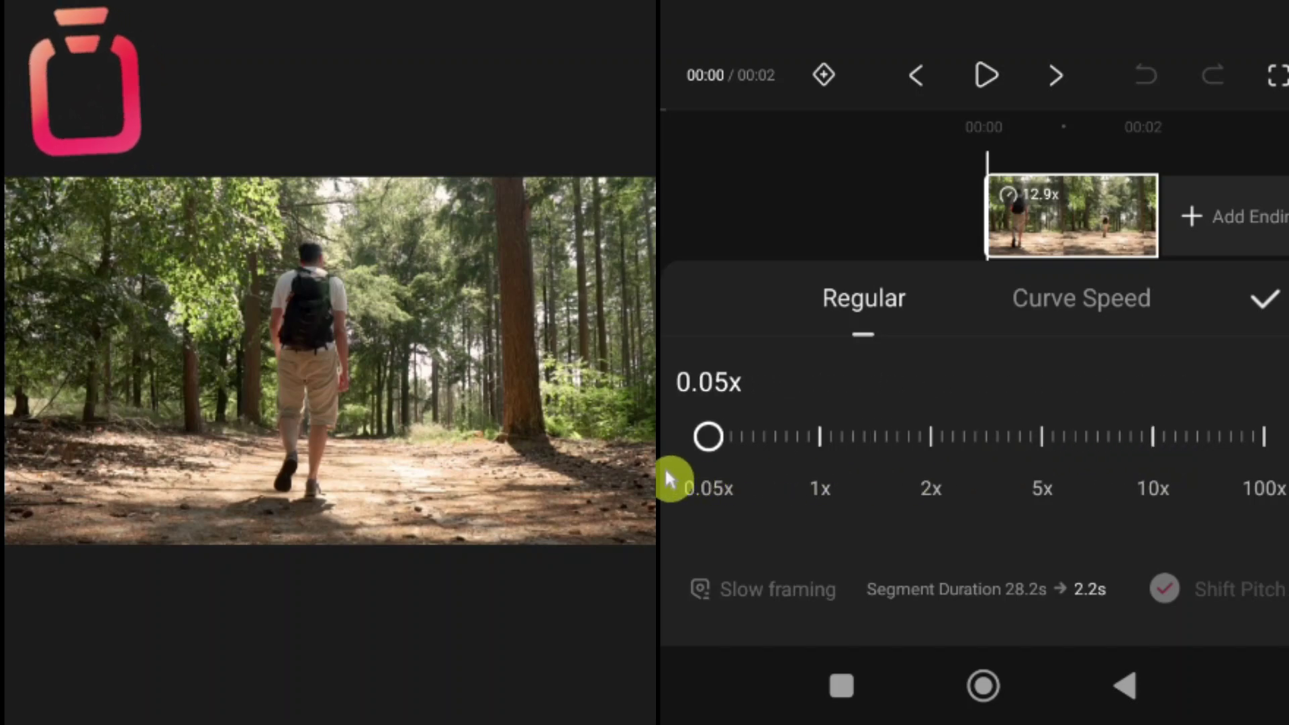
left_click_drag(665, 466, 664, 465)
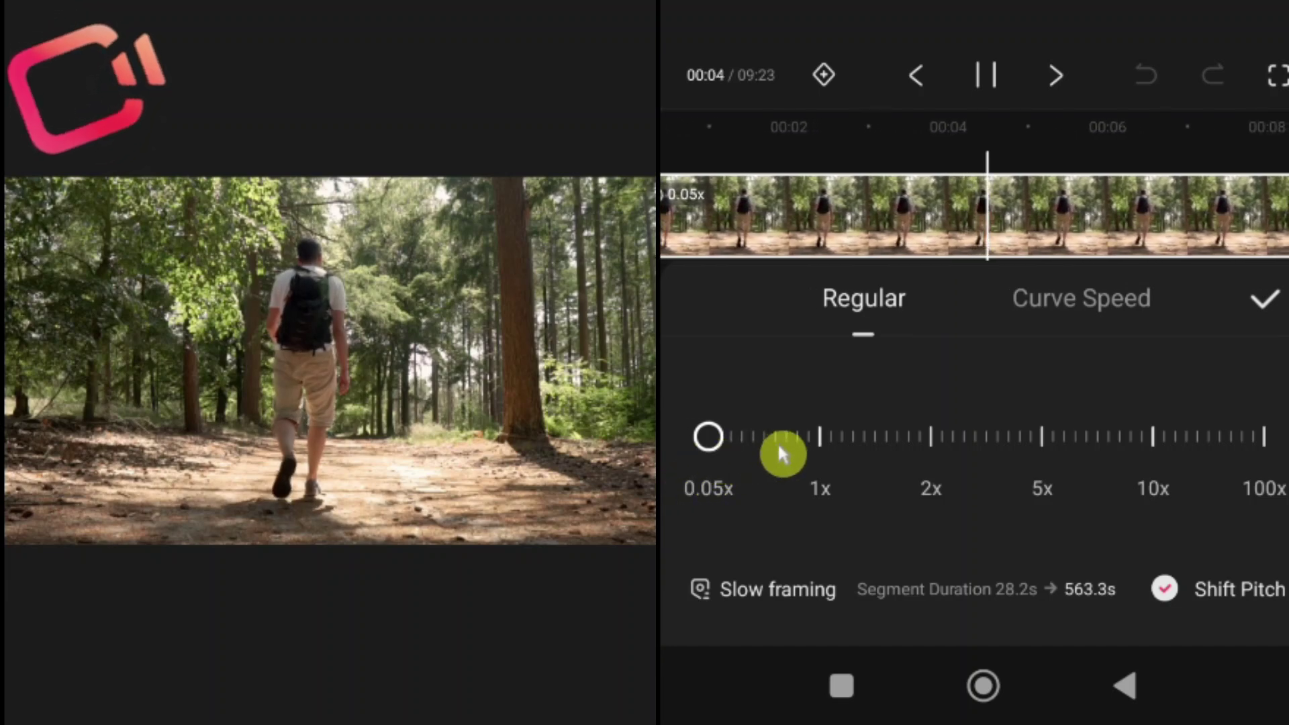
left_click_drag(786, 454, 819, 437)
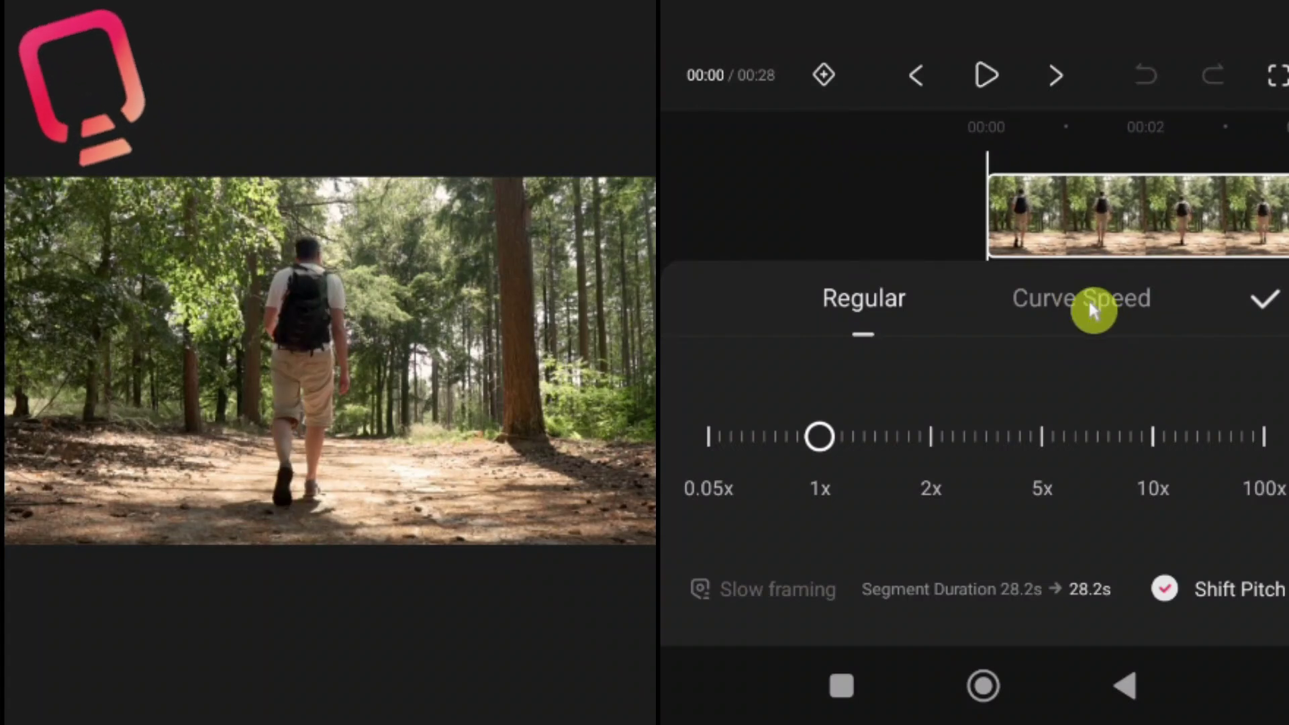
Step: Apply the Montage curve-speed preset to the forest clip and preview its curve
left_click(1088, 302)
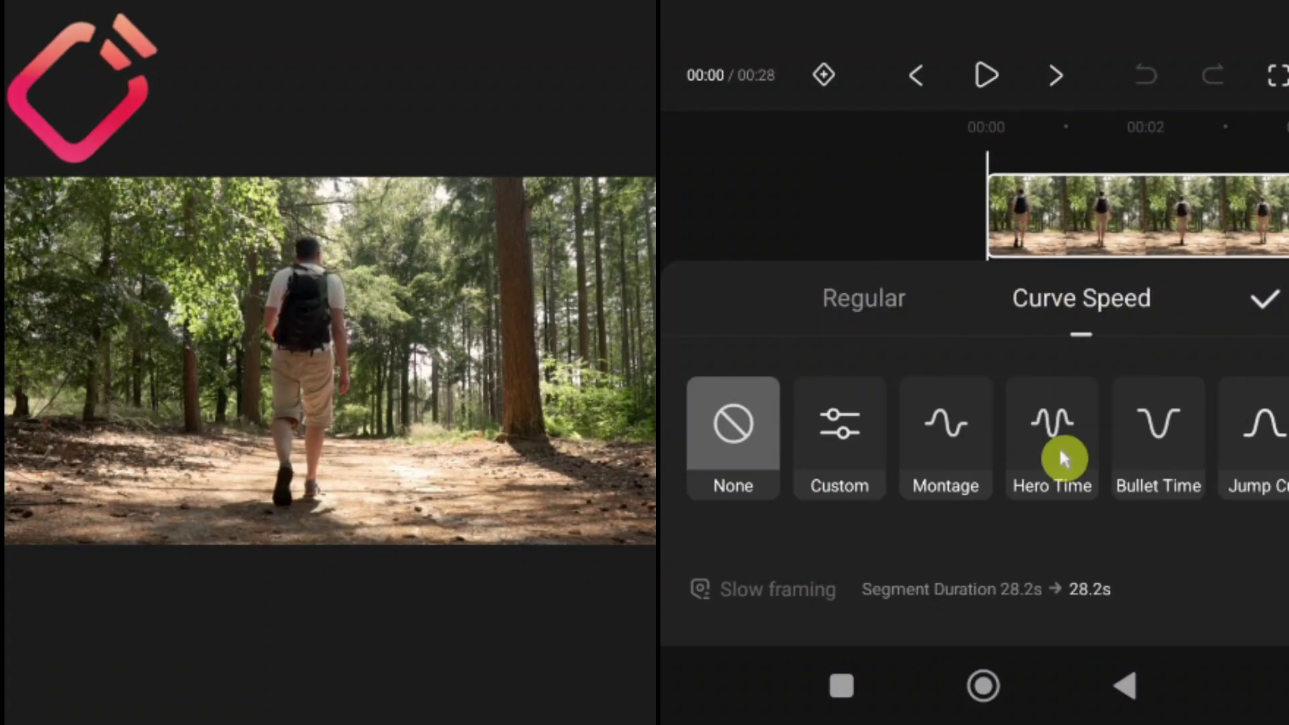
left_click_drag(1074, 444, 980, 455)
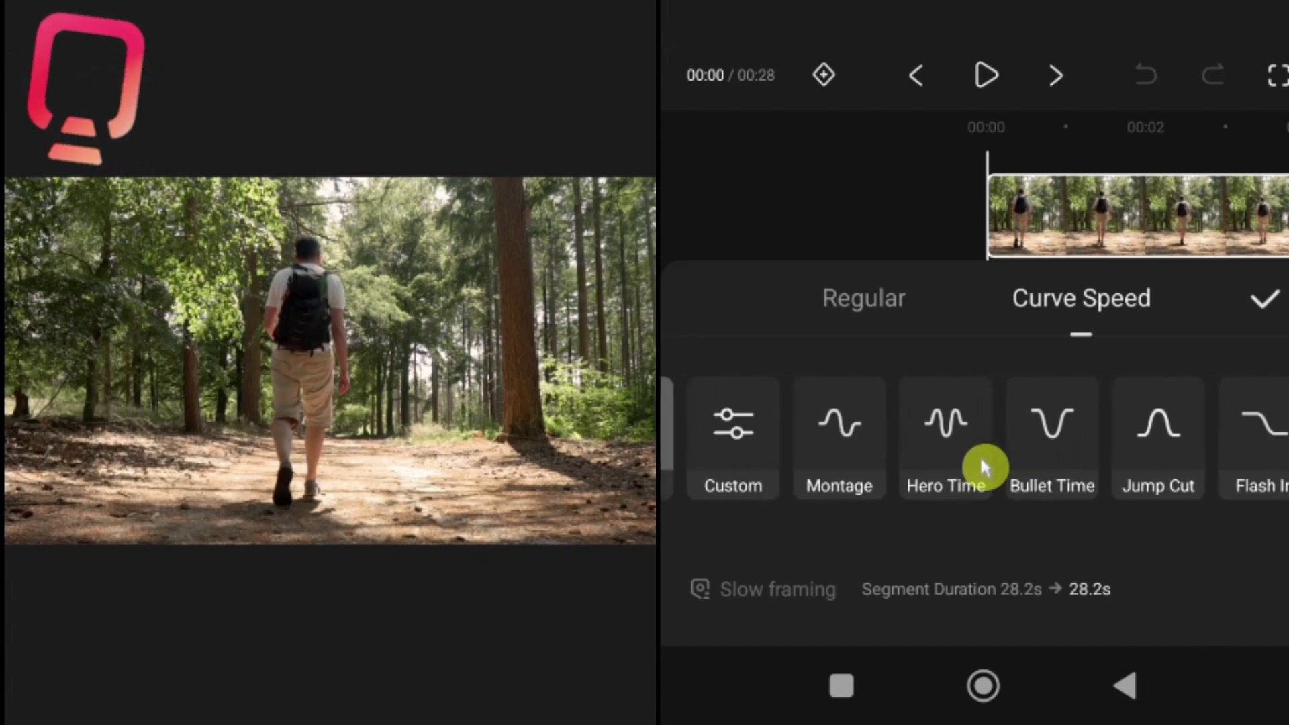
left_click(861, 450)
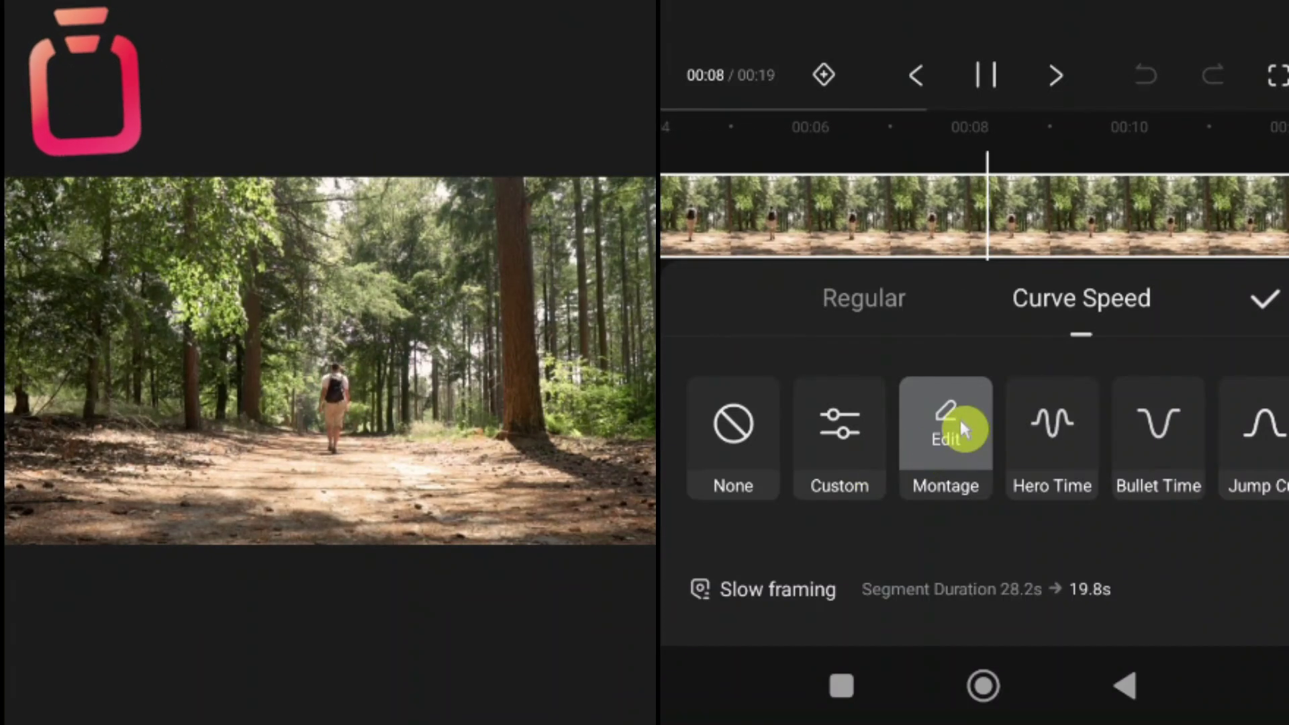
left_click(958, 417)
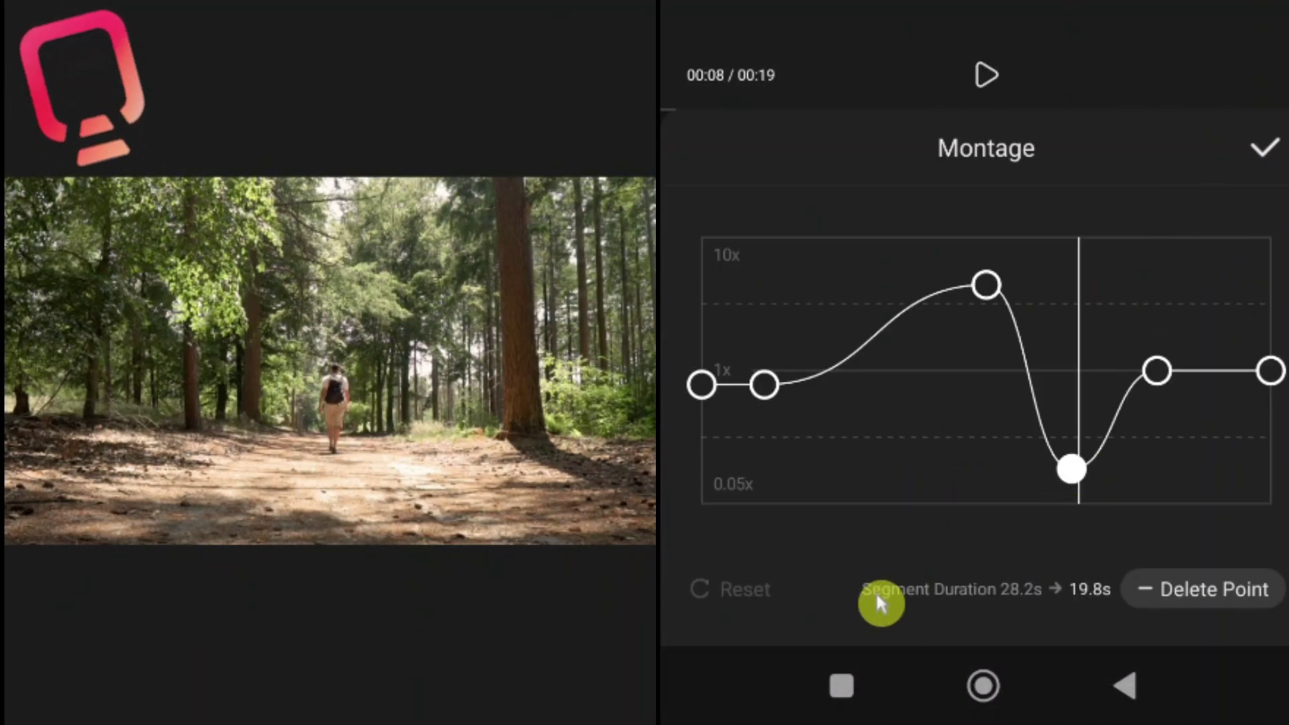
left_click(1137, 688)
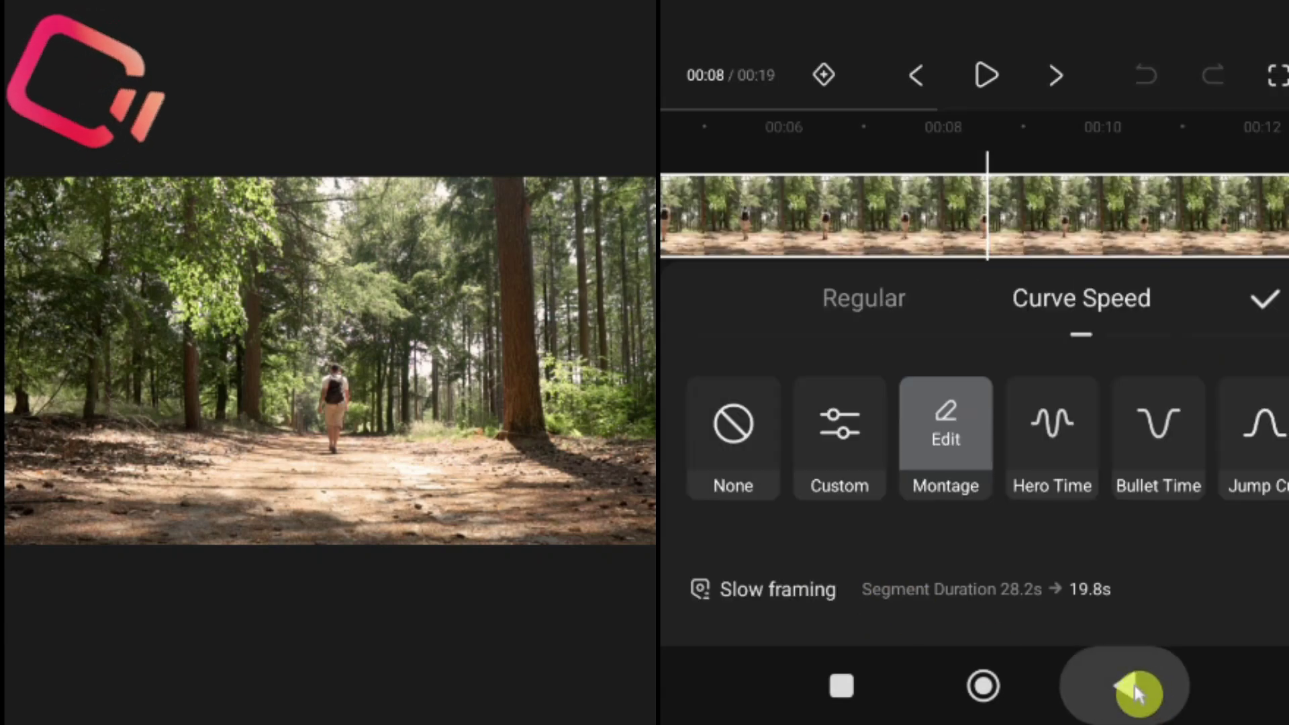
Step: Edit the Montage curve points to about 8x, 0.45x, 4.7x, 0.70x and 6.3x, and confirm
left_click(952, 440)
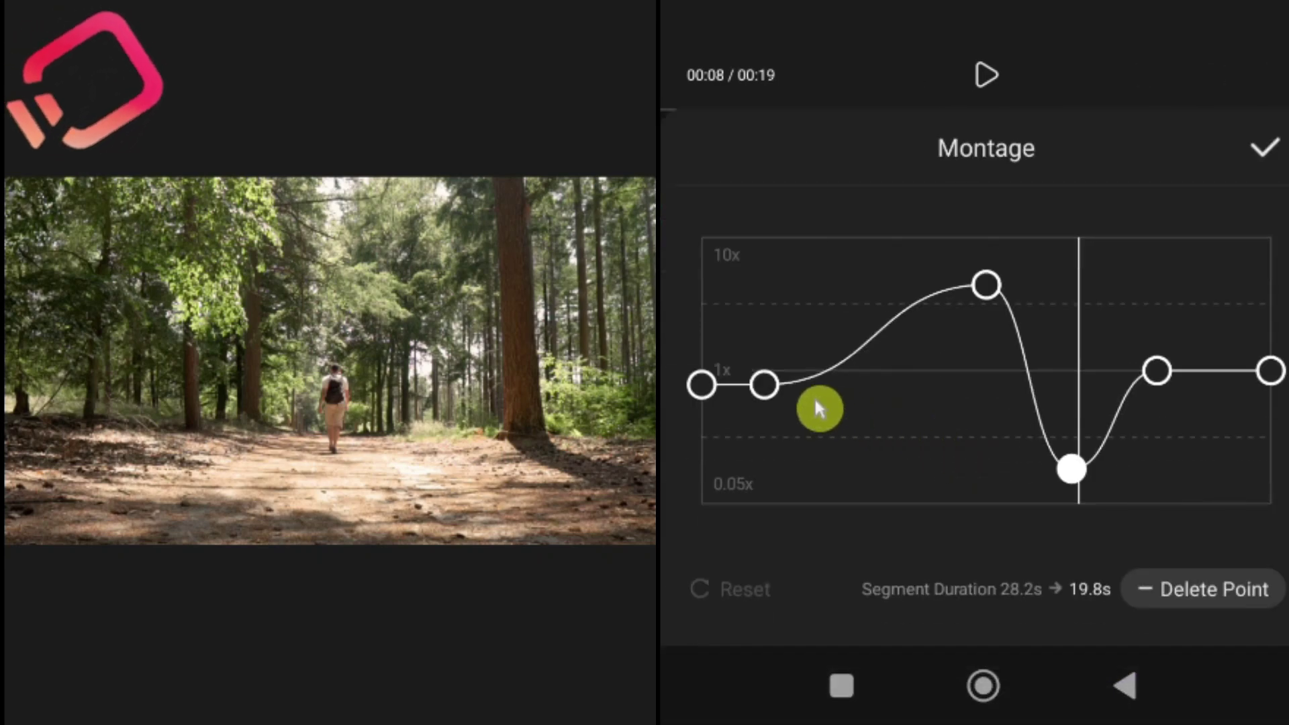
left_click_drag(765, 385, 753, 267)
left_click_drag(980, 294, 906, 455)
left_click_drag(1071, 468, 1007, 244)
left_click_drag(1165, 380, 1091, 427)
left_click_drag(1269, 371, 1208, 233)
left_click(1265, 160)
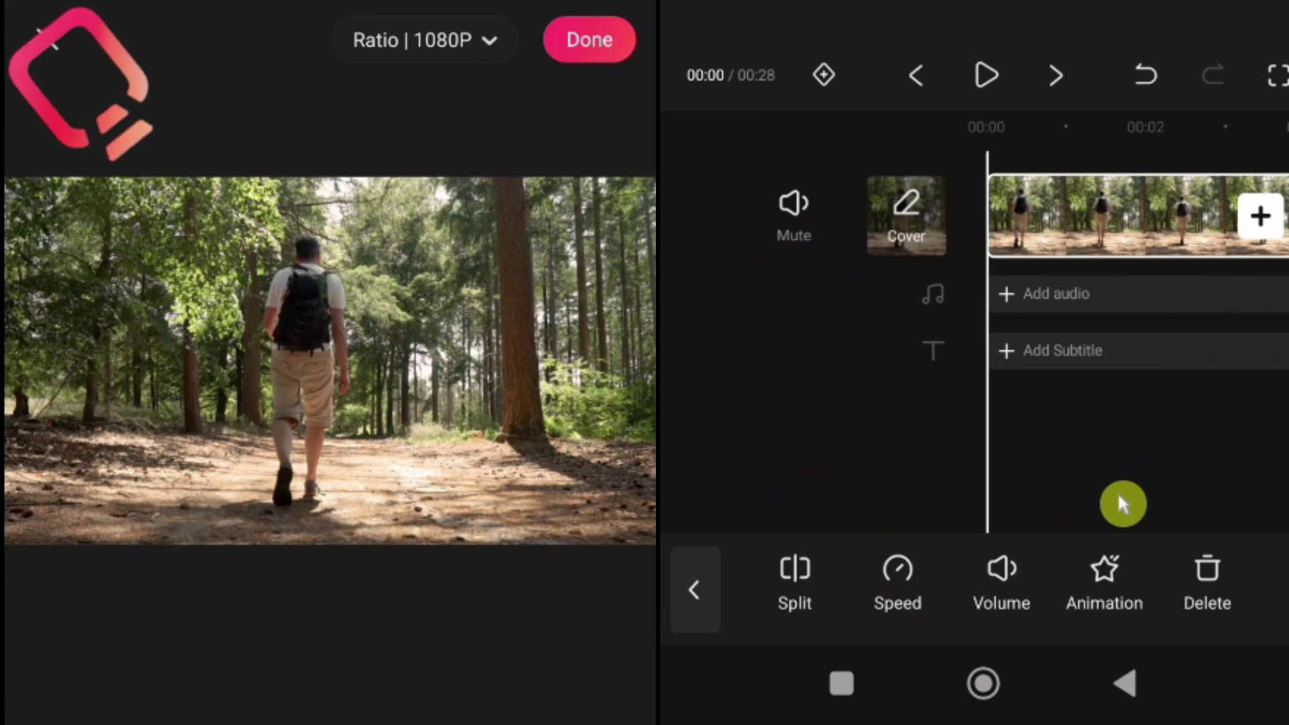
Step: Set the forest clip's volume to 98 and switch Denoise on for its audio
left_click(1014, 586)
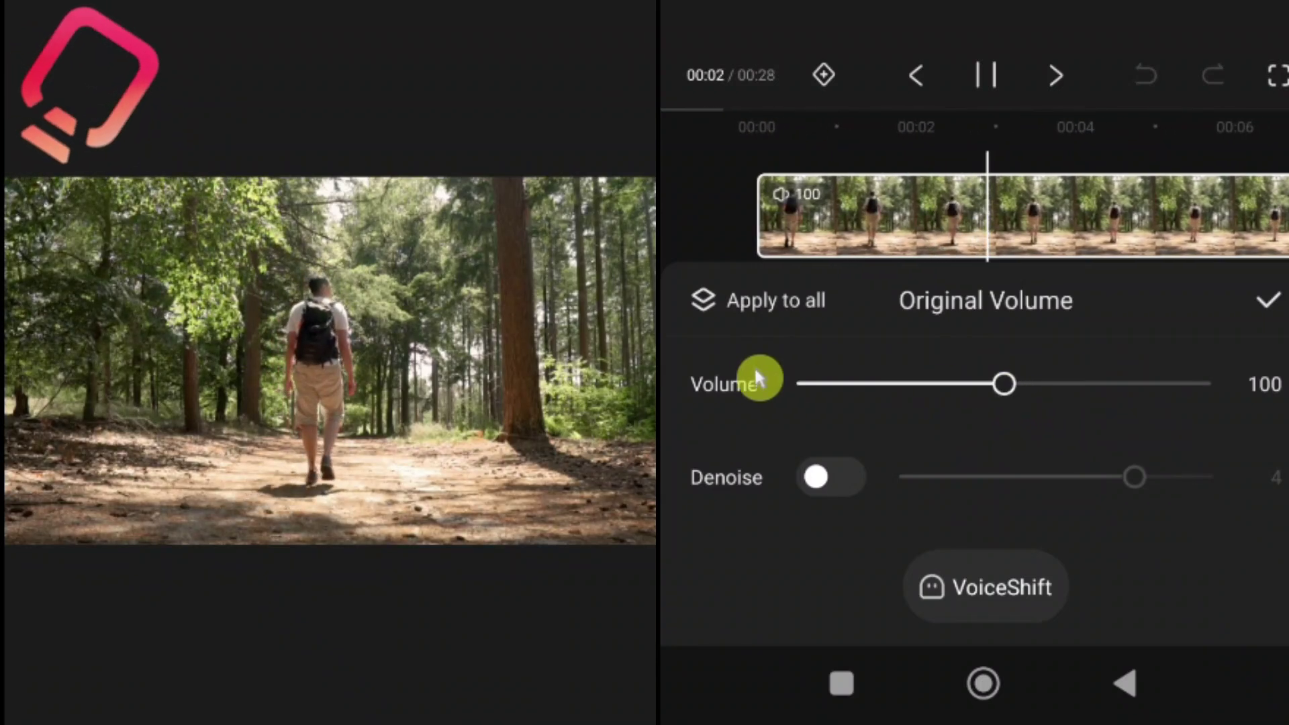
left_click_drag(1007, 391, 809, 398)
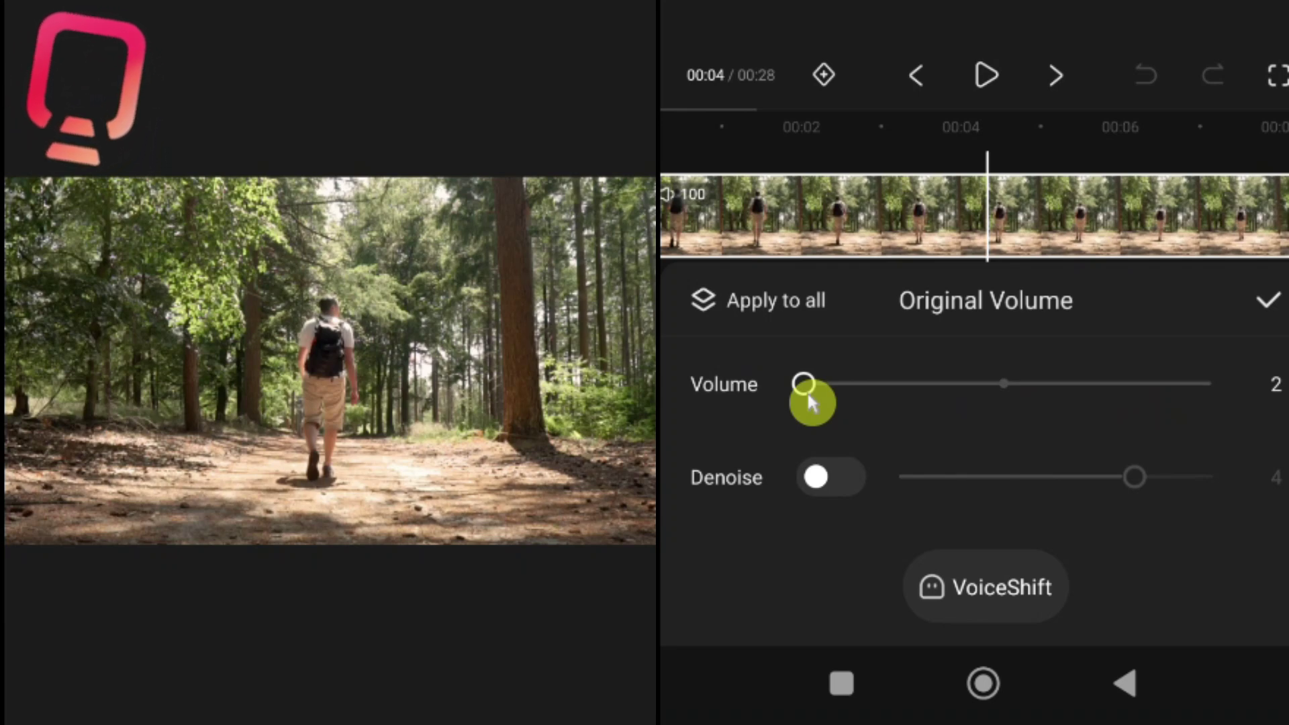
left_click_drag(807, 390, 1000, 396)
left_click(1125, 691)
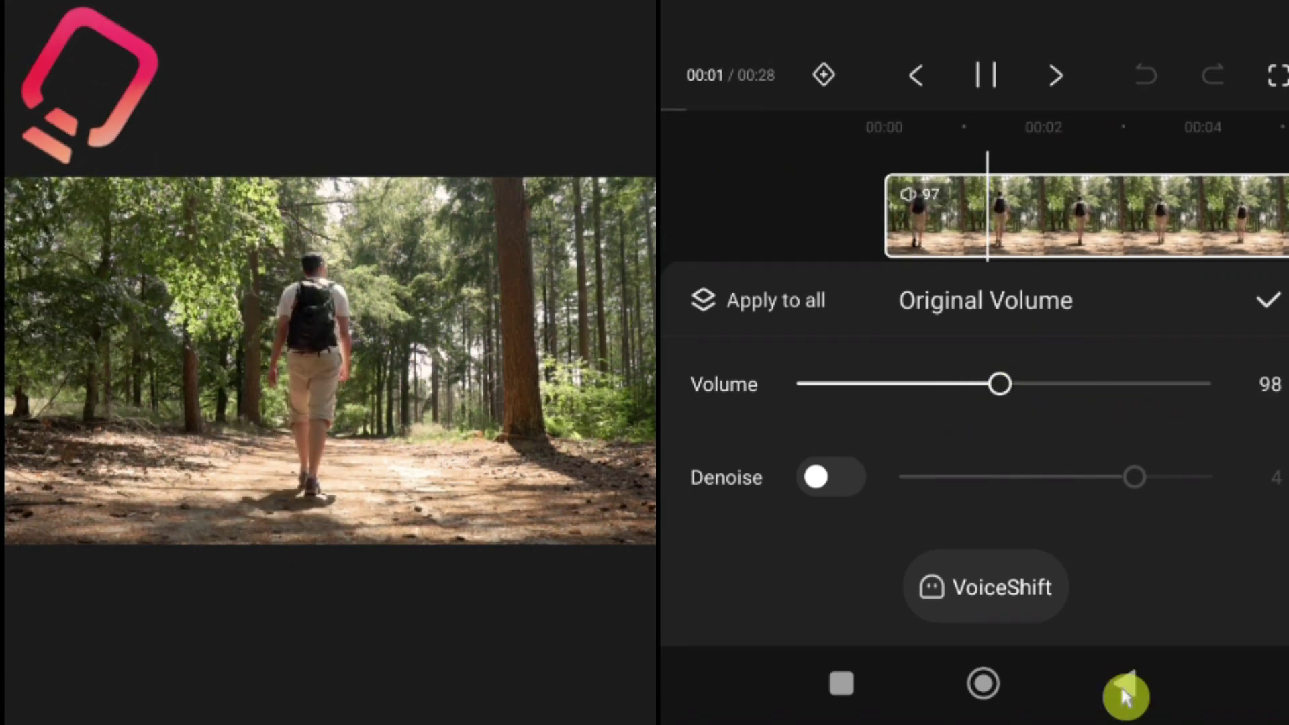
left_click(839, 478)
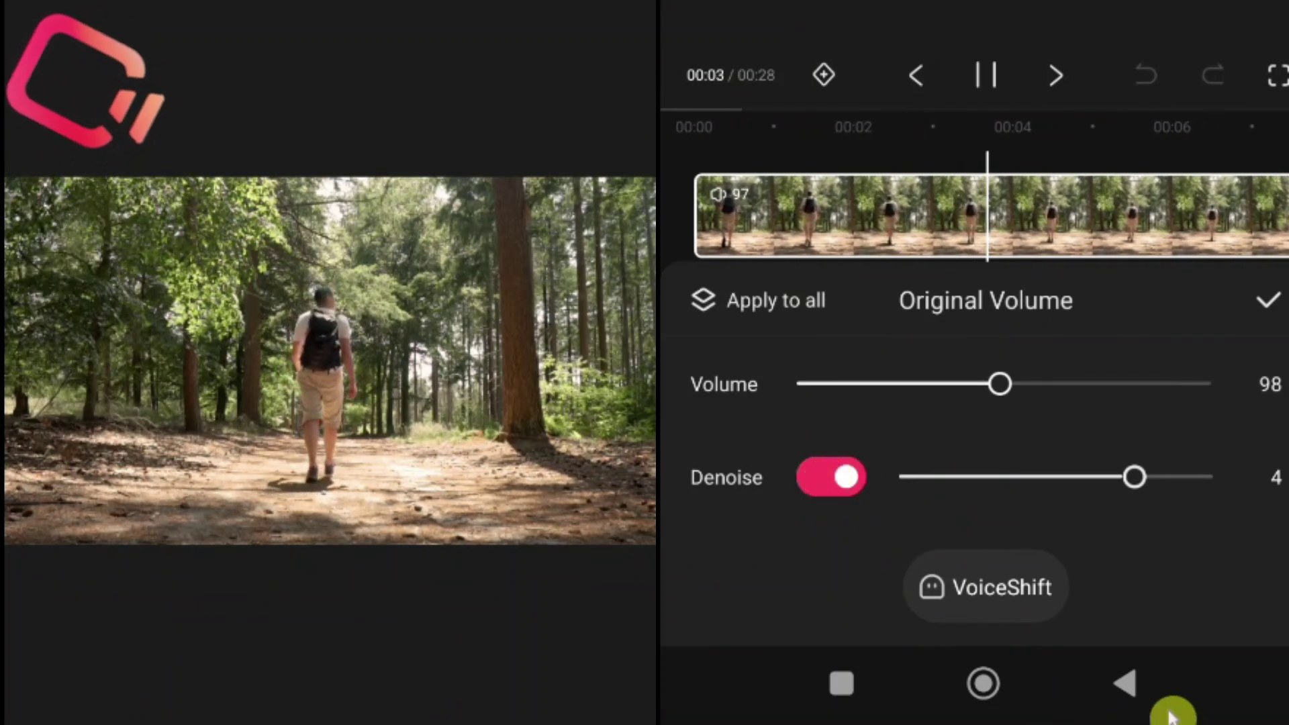
Step: Confirm the volume settings and bring up the clip's Basic Property panel
left_click(1132, 696)
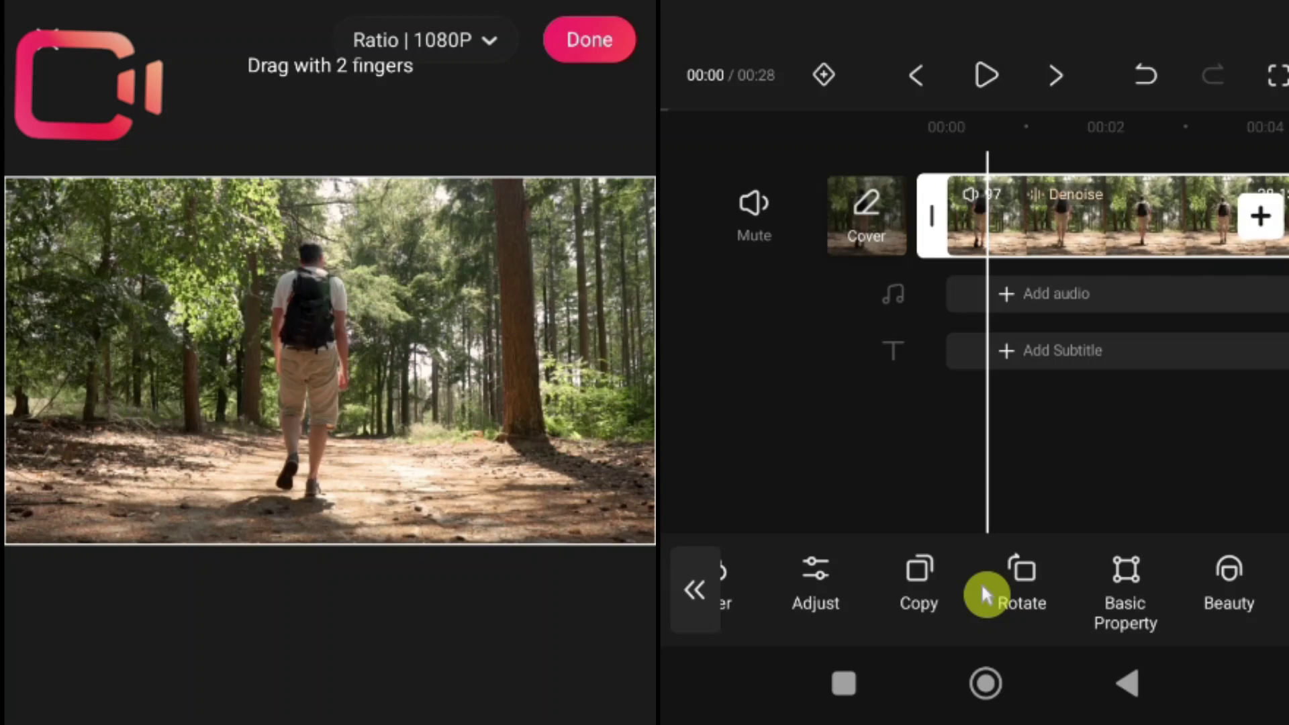
left_click_drag(980, 582, 859, 582)
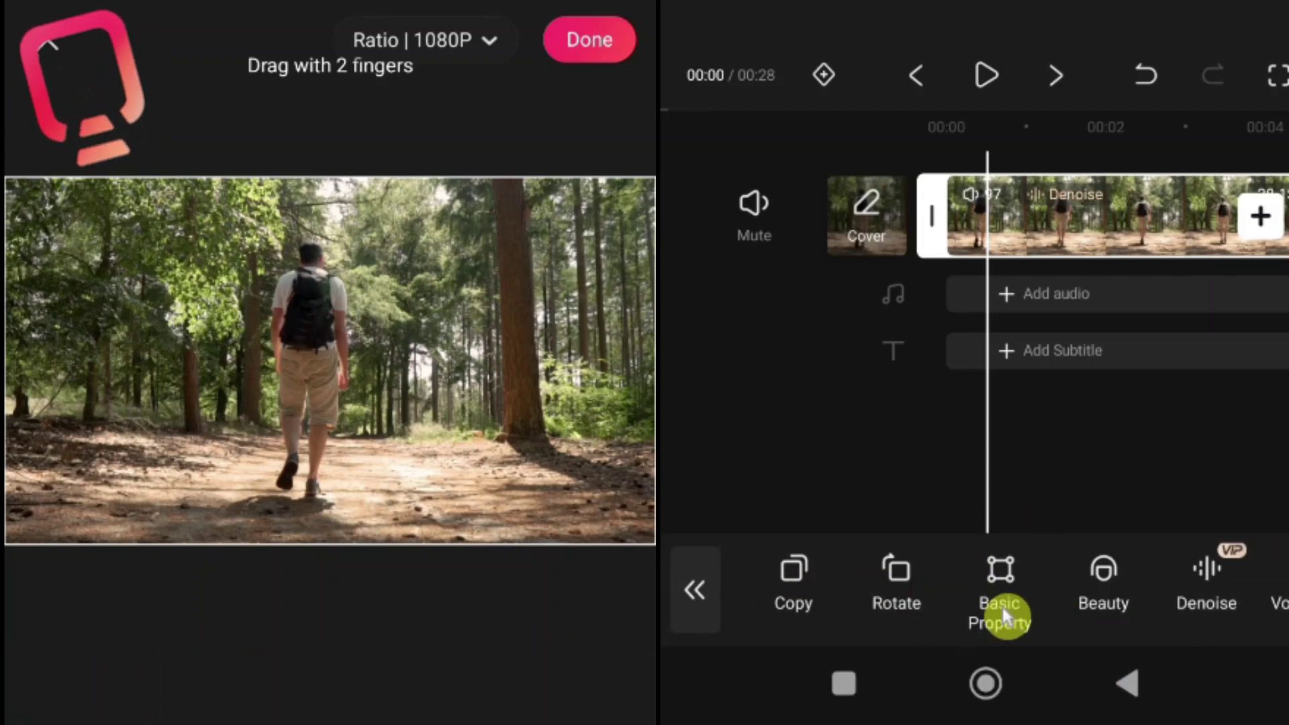
left_click(1003, 612)
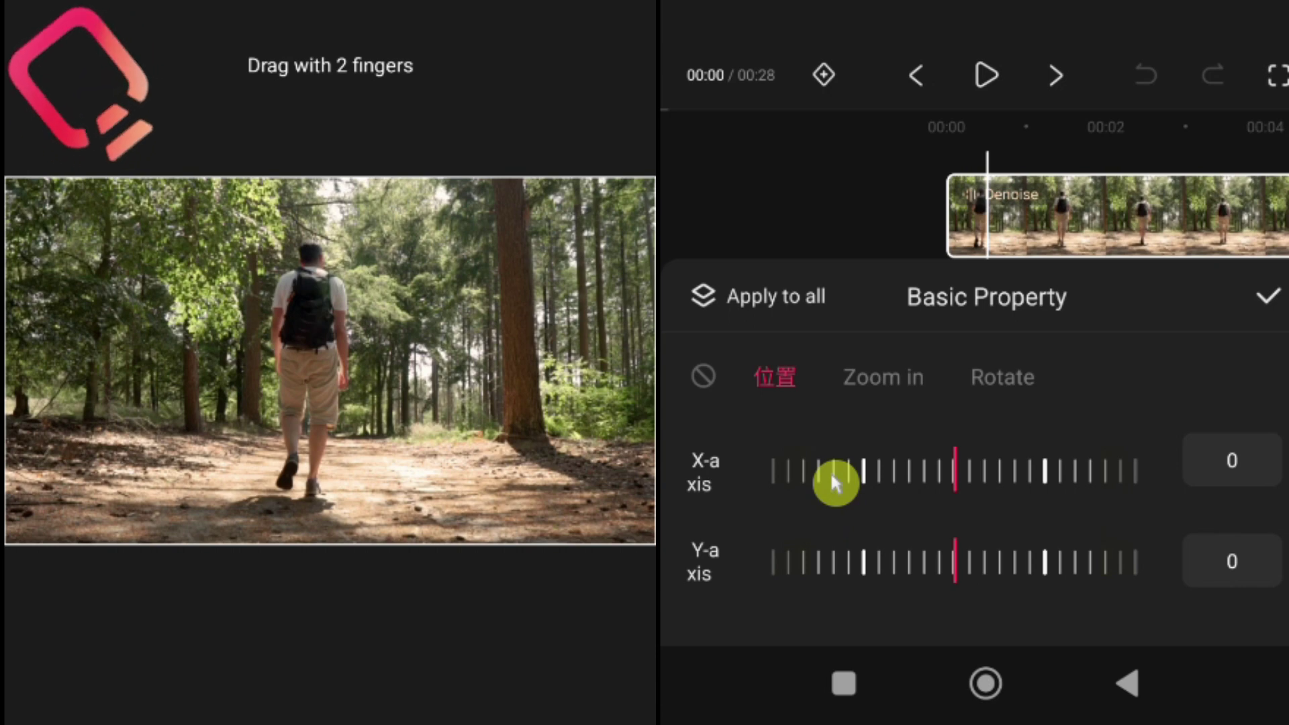
Step: Shift the clip sideways and vertically, then recentre it at X 0 and Y 1
left_click_drag(834, 482, 1133, 502)
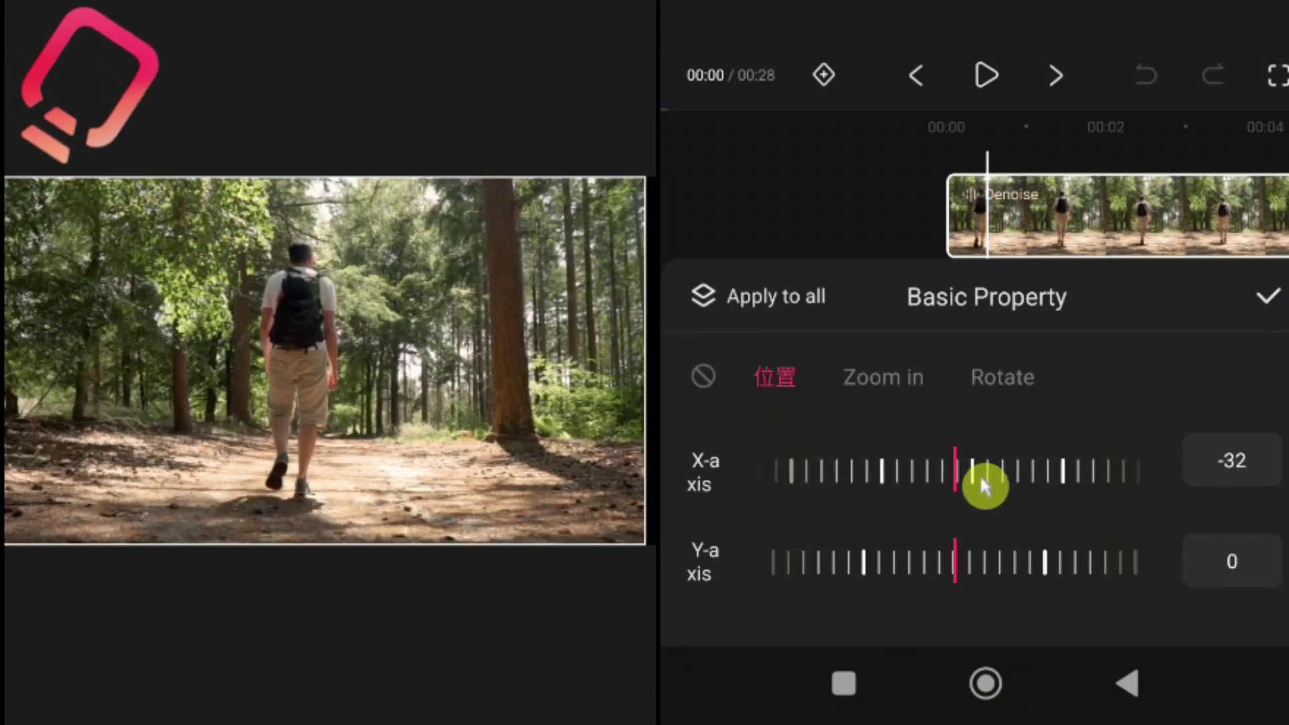
left_click_drag(1001, 483, 697, 453)
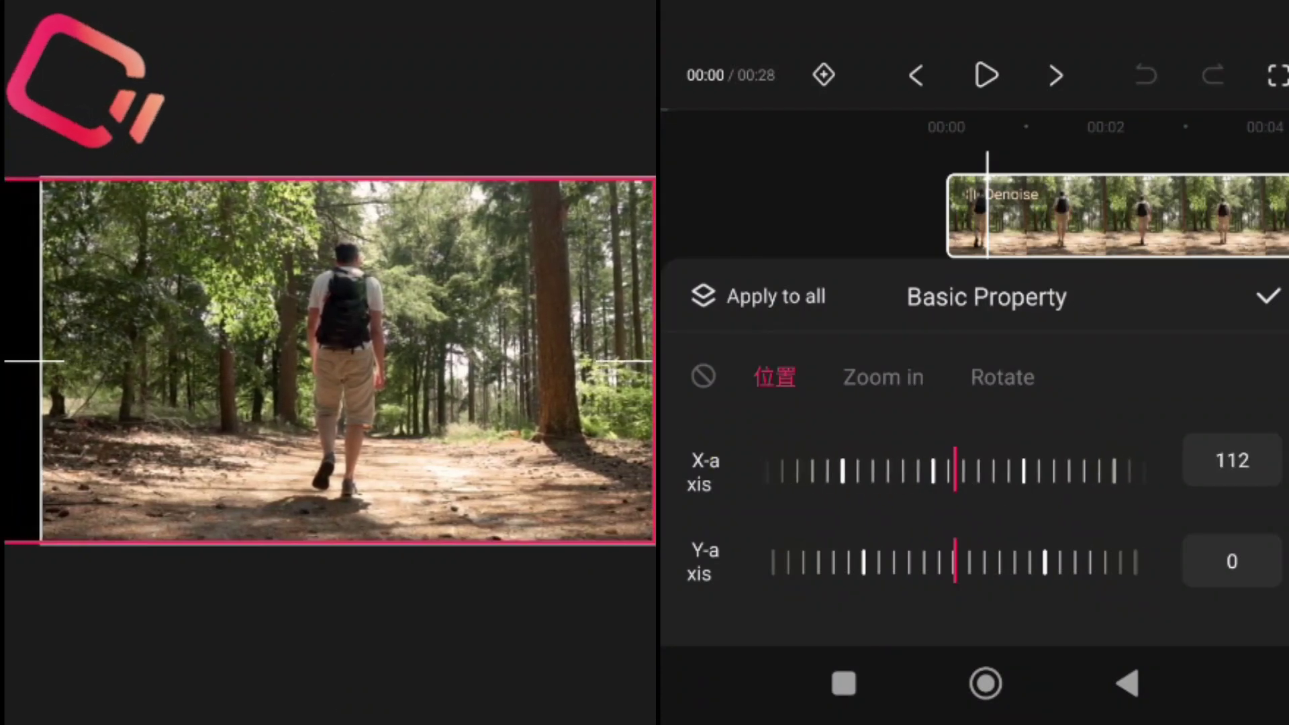
left_click_drag(953, 478, 880, 488)
left_click_drag(998, 573, 1040, 570)
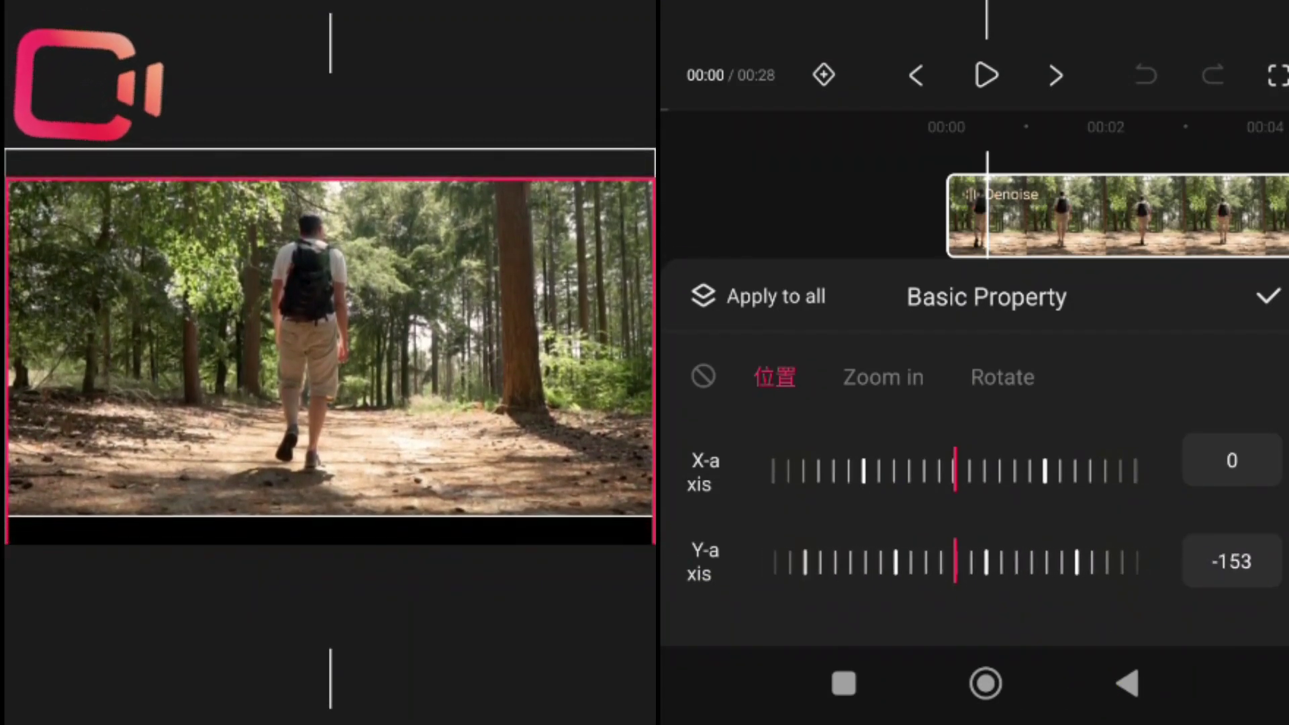
left_click_drag(753, 477, 884, 502)
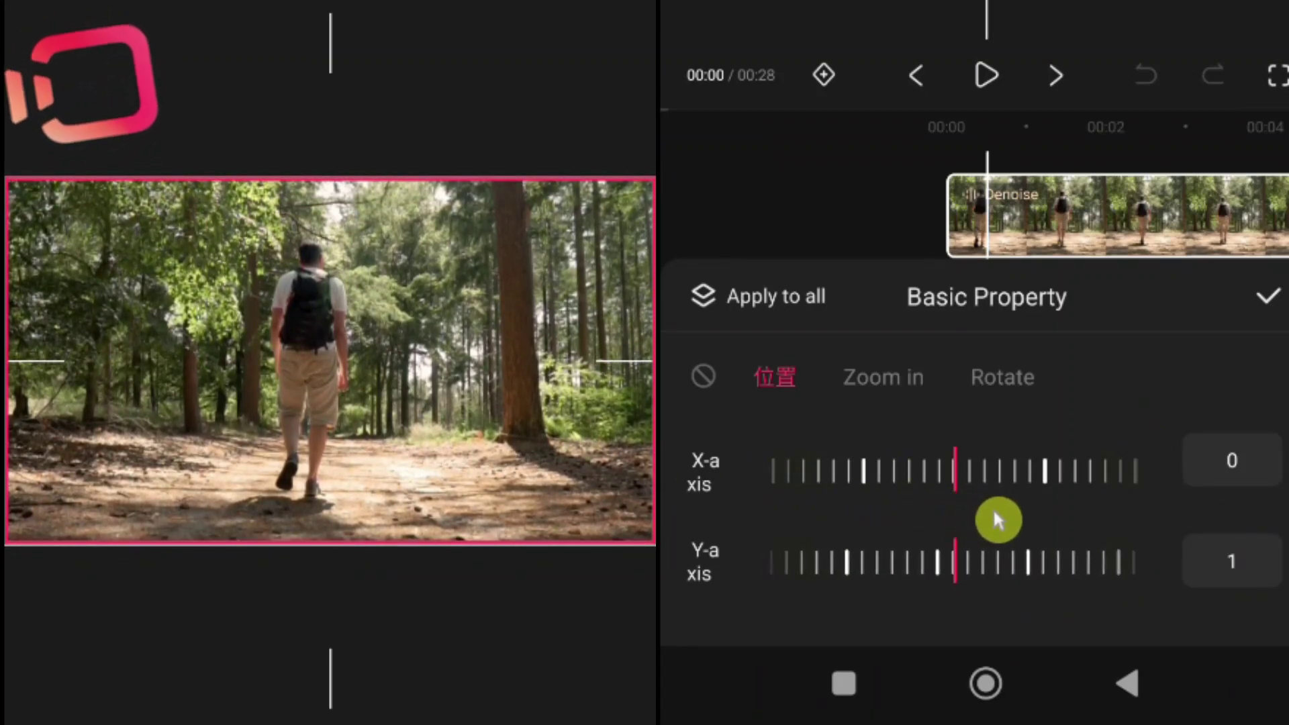
Step: Try enlarging the clip and shrinking it to 47%, then reset its size to 100%
left_click(904, 374)
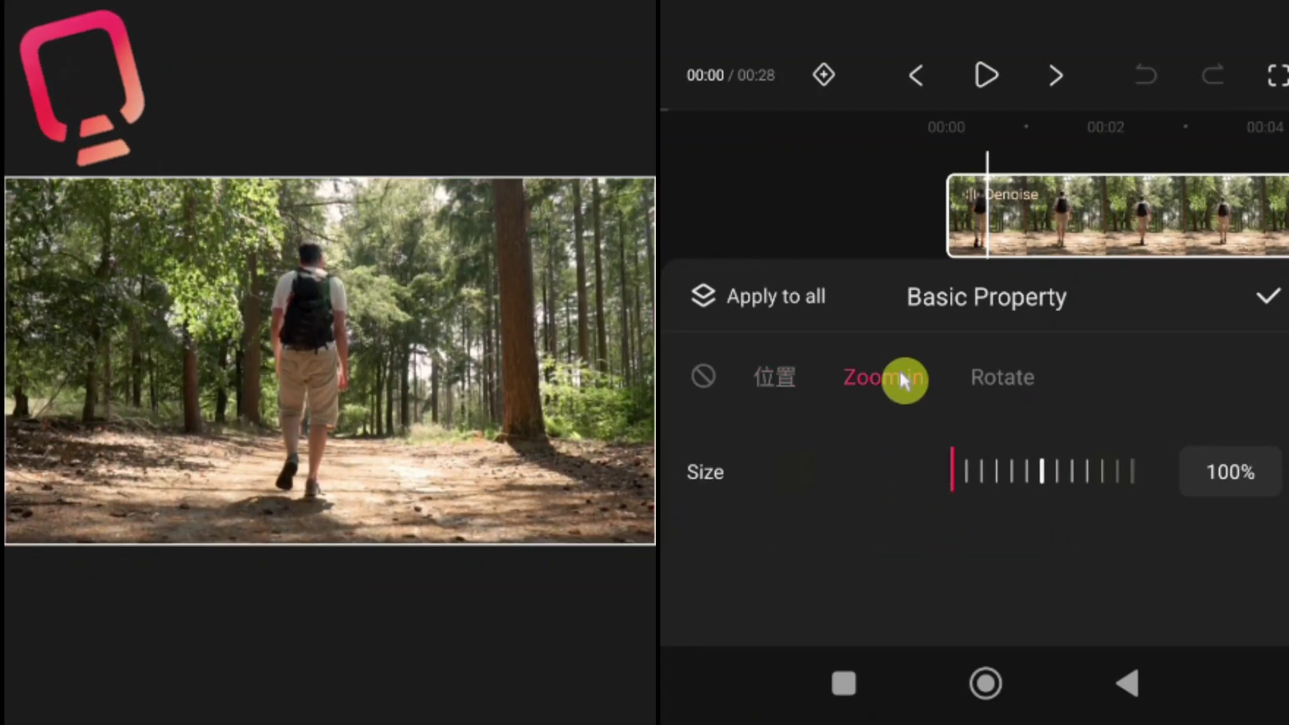
left_click_drag(922, 471, 1262, 503)
left_click_drag(872, 471, 1101, 471)
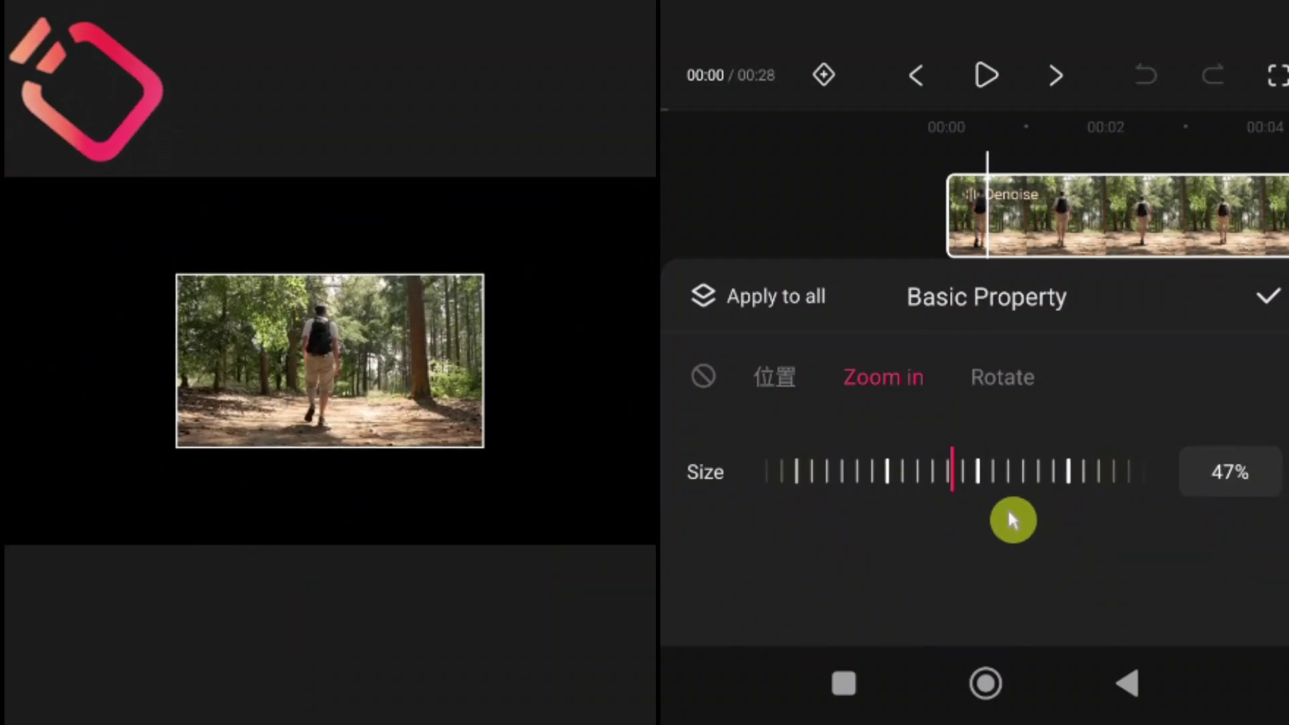
left_click(1232, 488)
Step: Tilt the clip with the rotation angle, then straighten it back to about 0°
left_click(1003, 377)
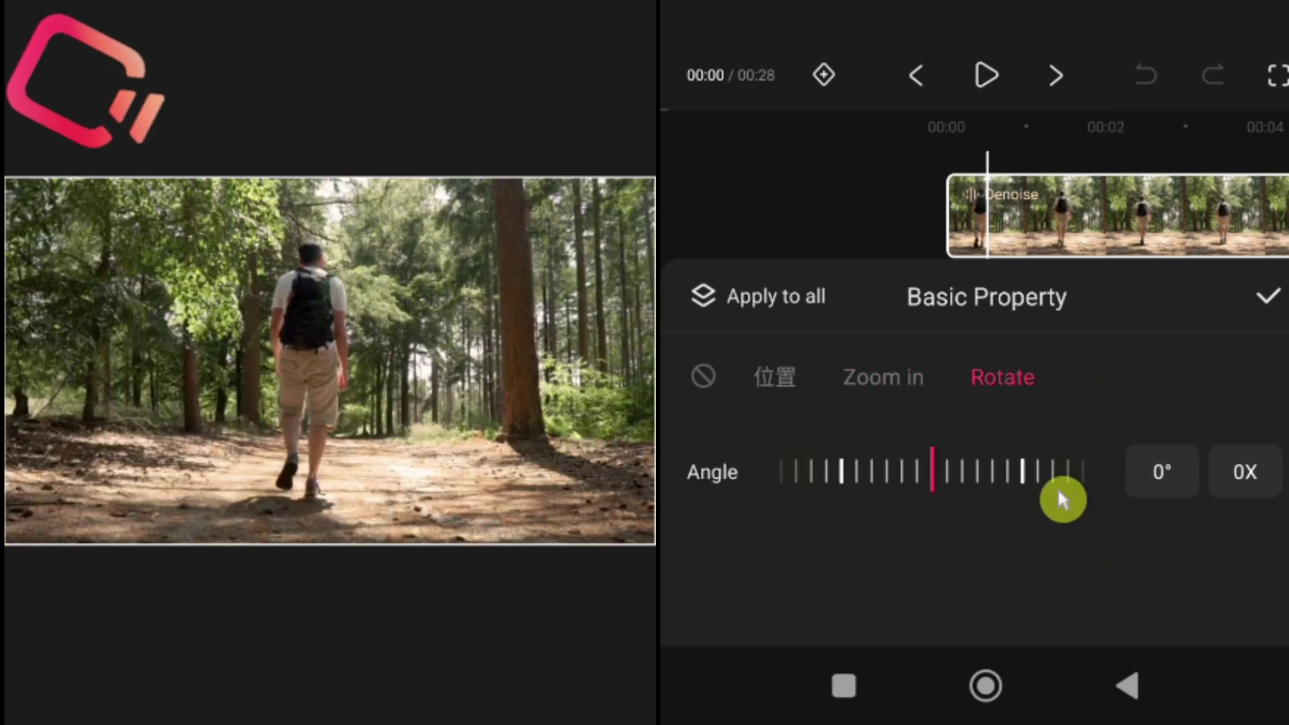
left_click_drag(1028, 471, 1111, 427)
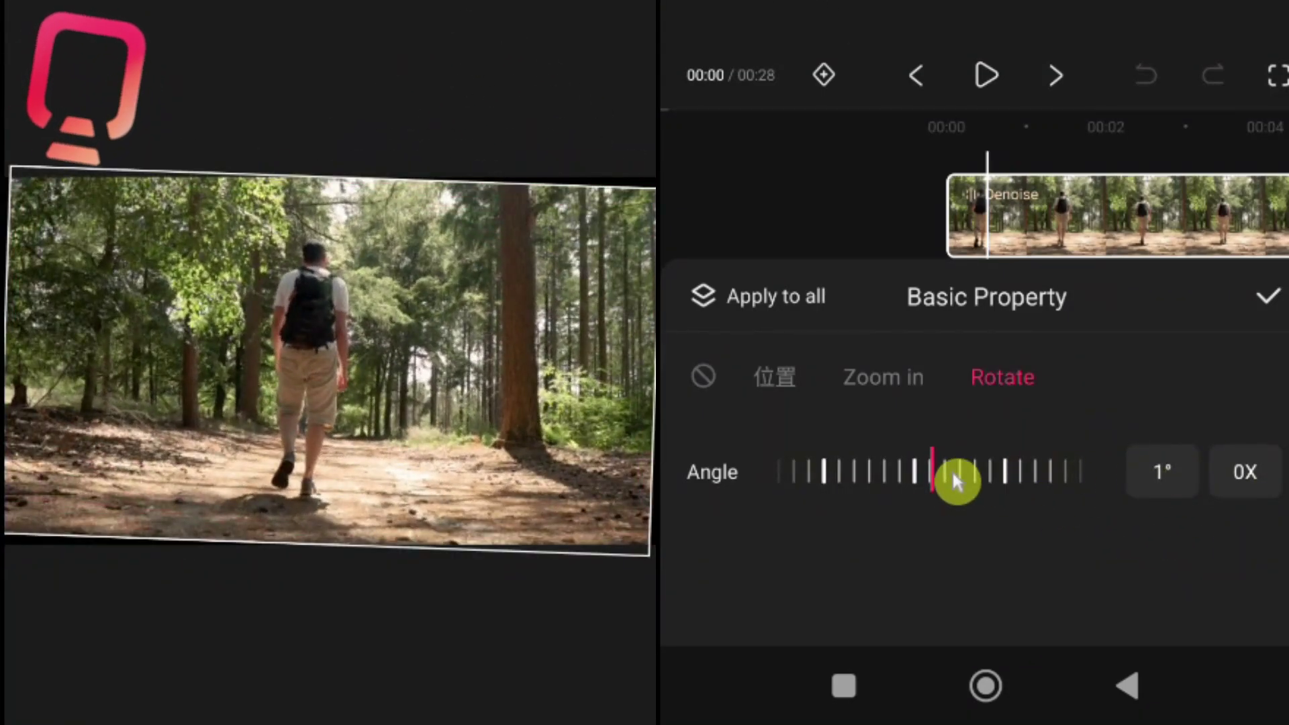
left_click_drag(973, 473, 990, 472)
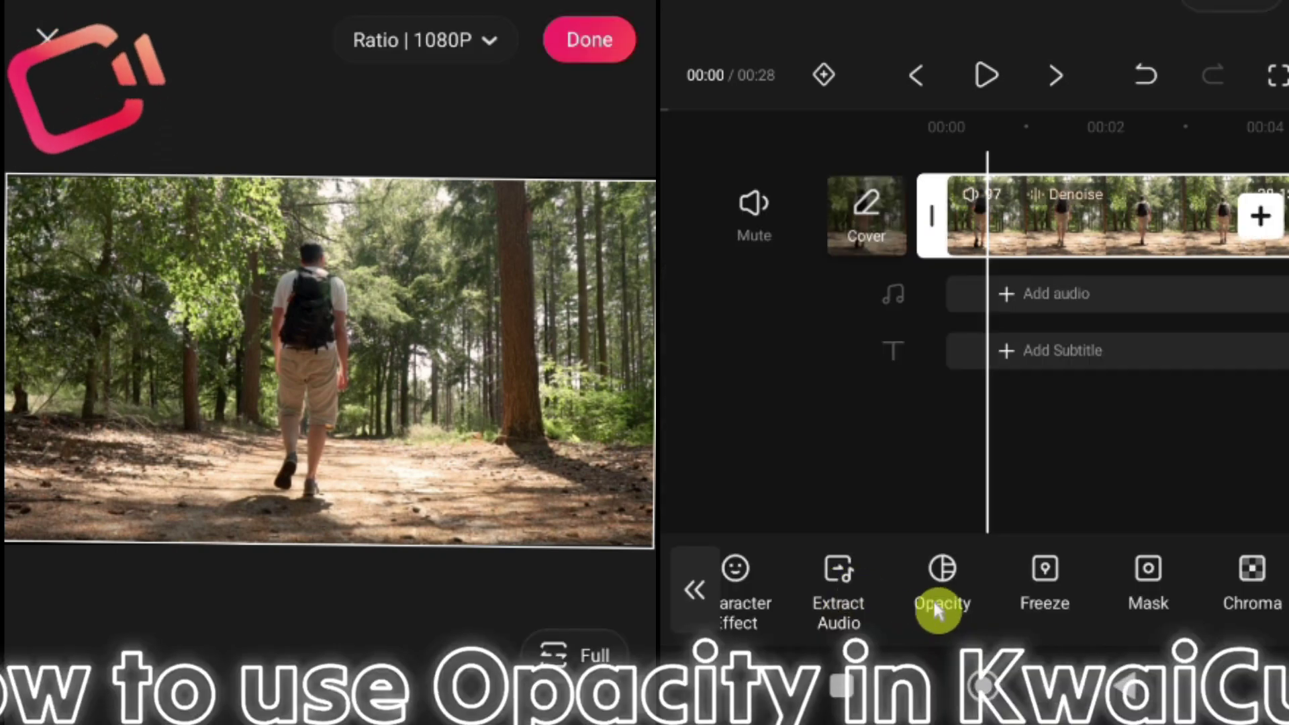
left_click(943, 576)
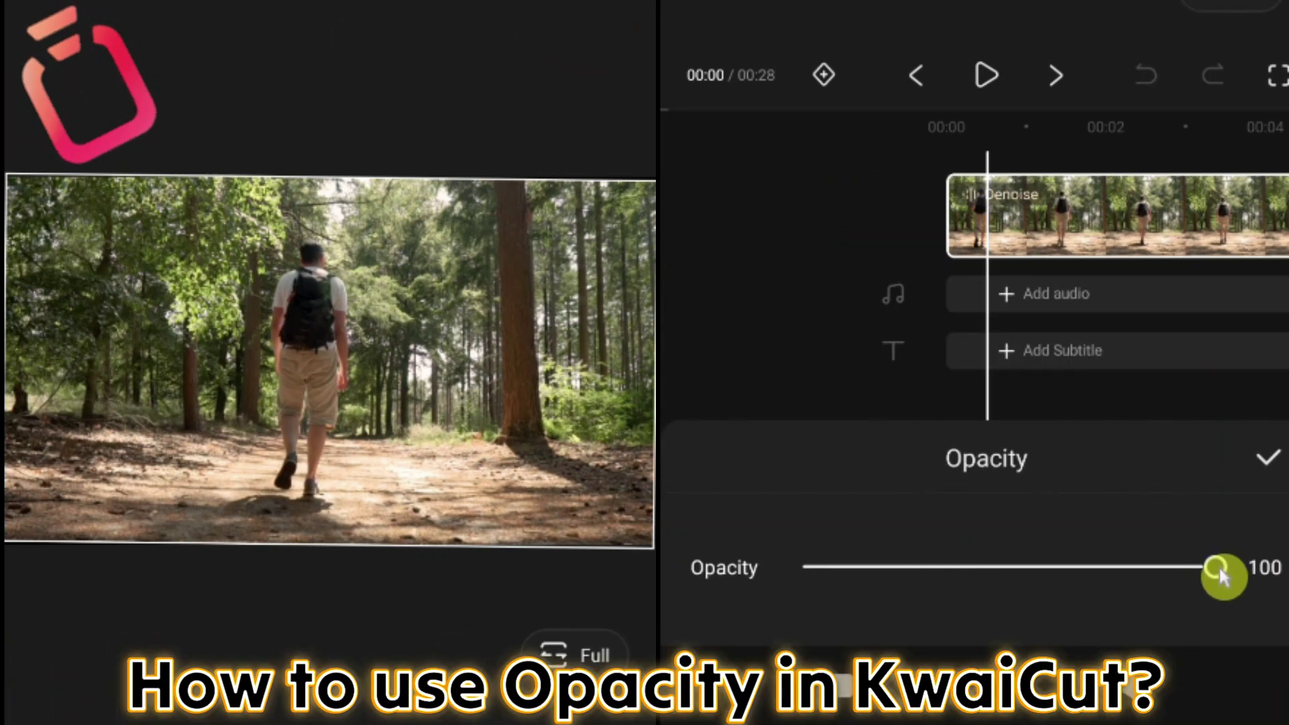
left_click_drag(1218, 565, 989, 625)
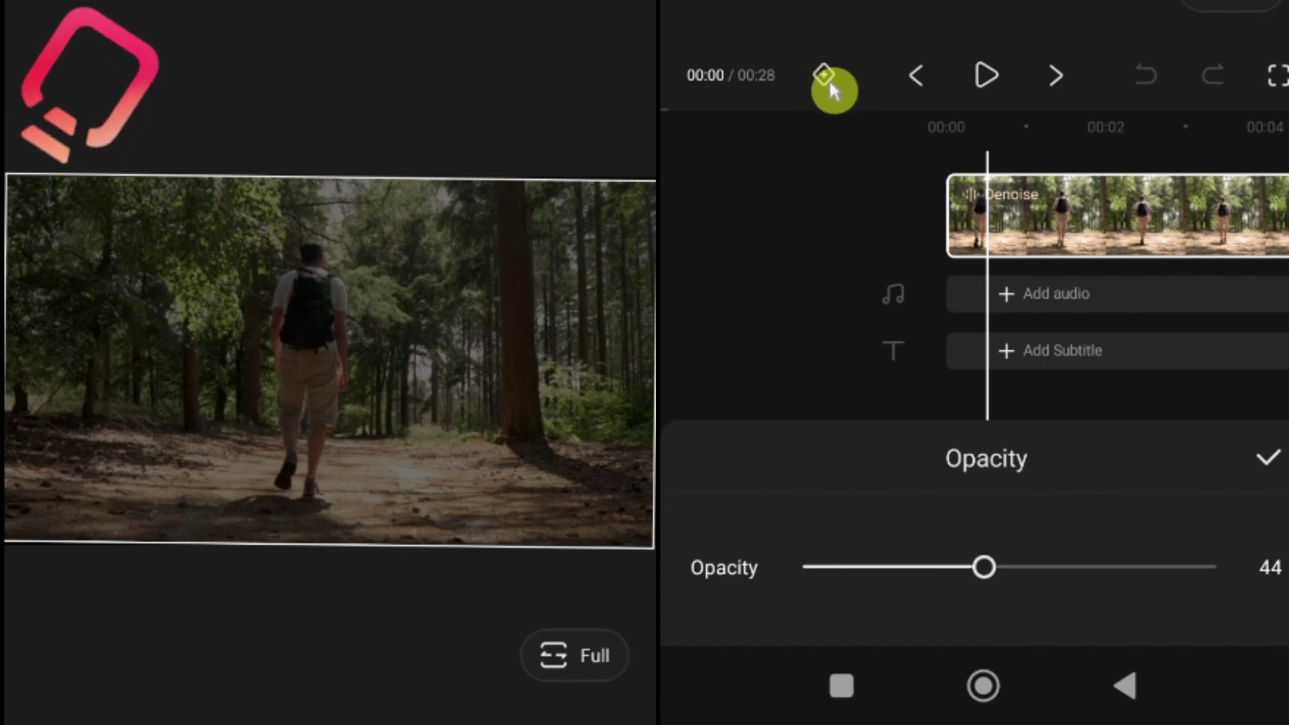
left_click_drag(983, 567, 1222, 574)
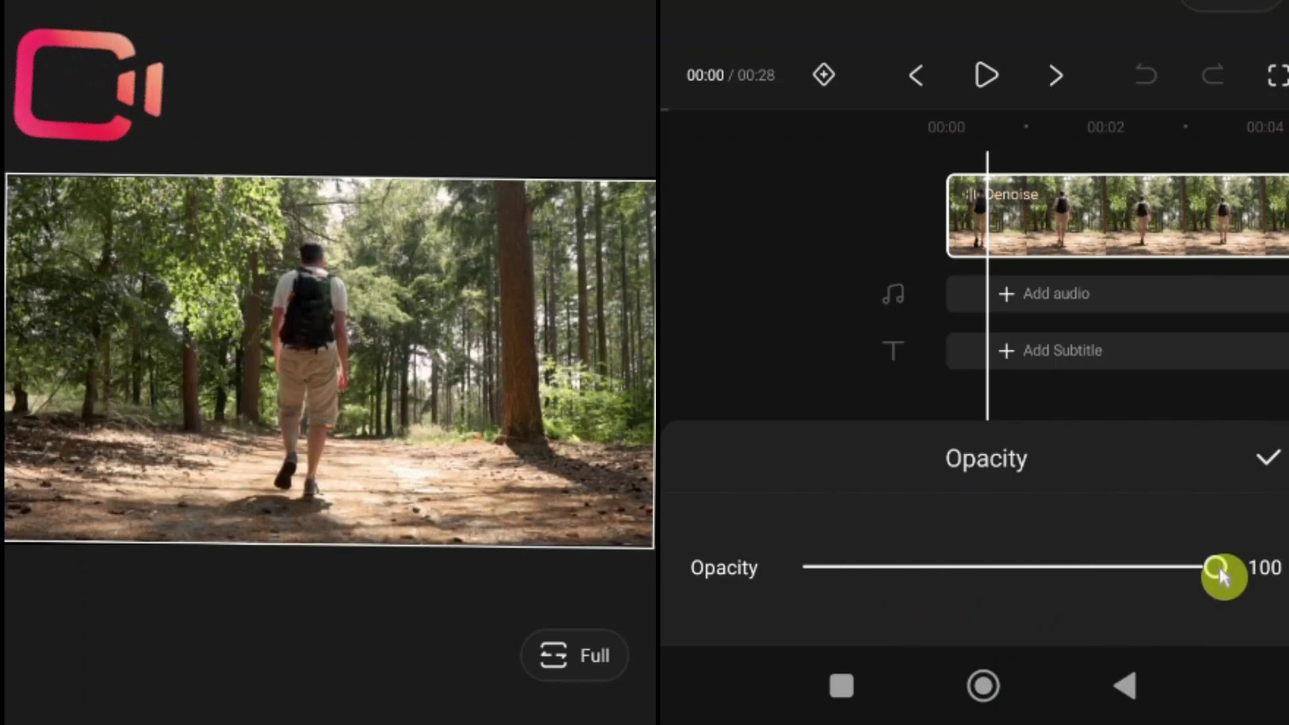
left_click_drag(1218, 565, 759, 602)
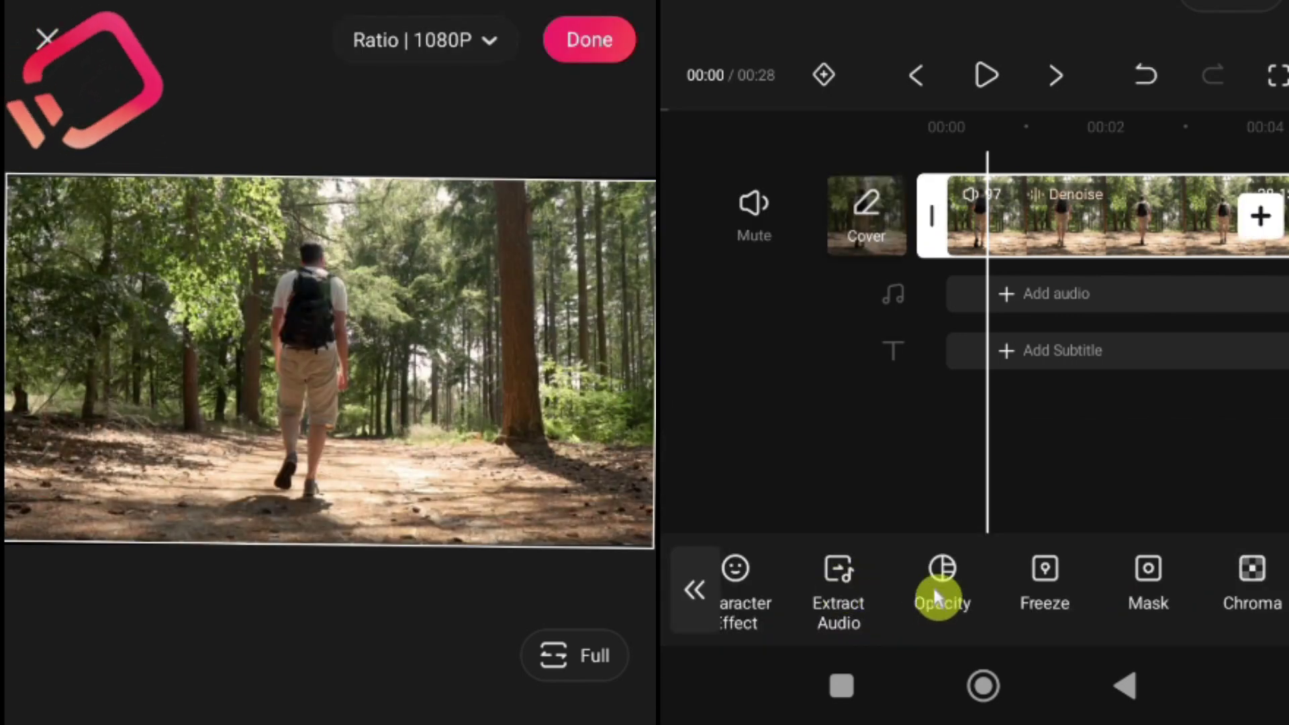
Step: Discard a first opacity trial, then set the forest clip's opacity to 44
left_click(935, 585)
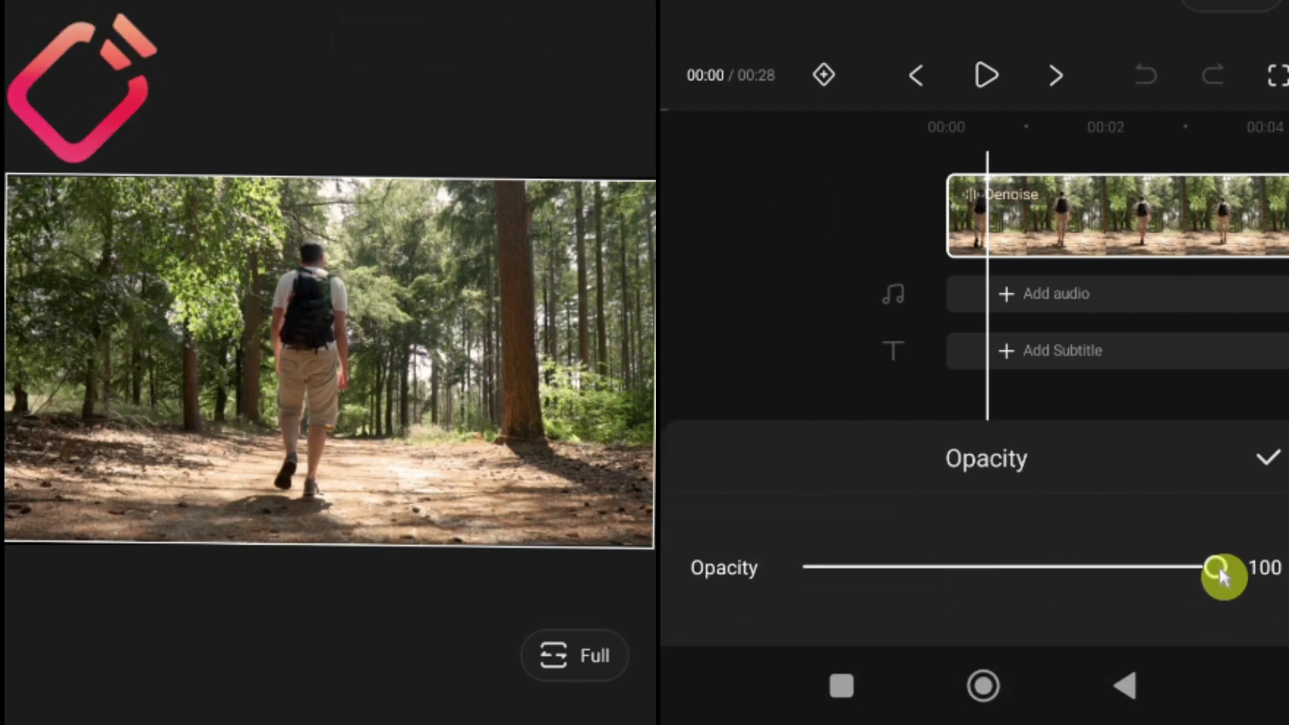
left_click_drag(1218, 567, 990, 626)
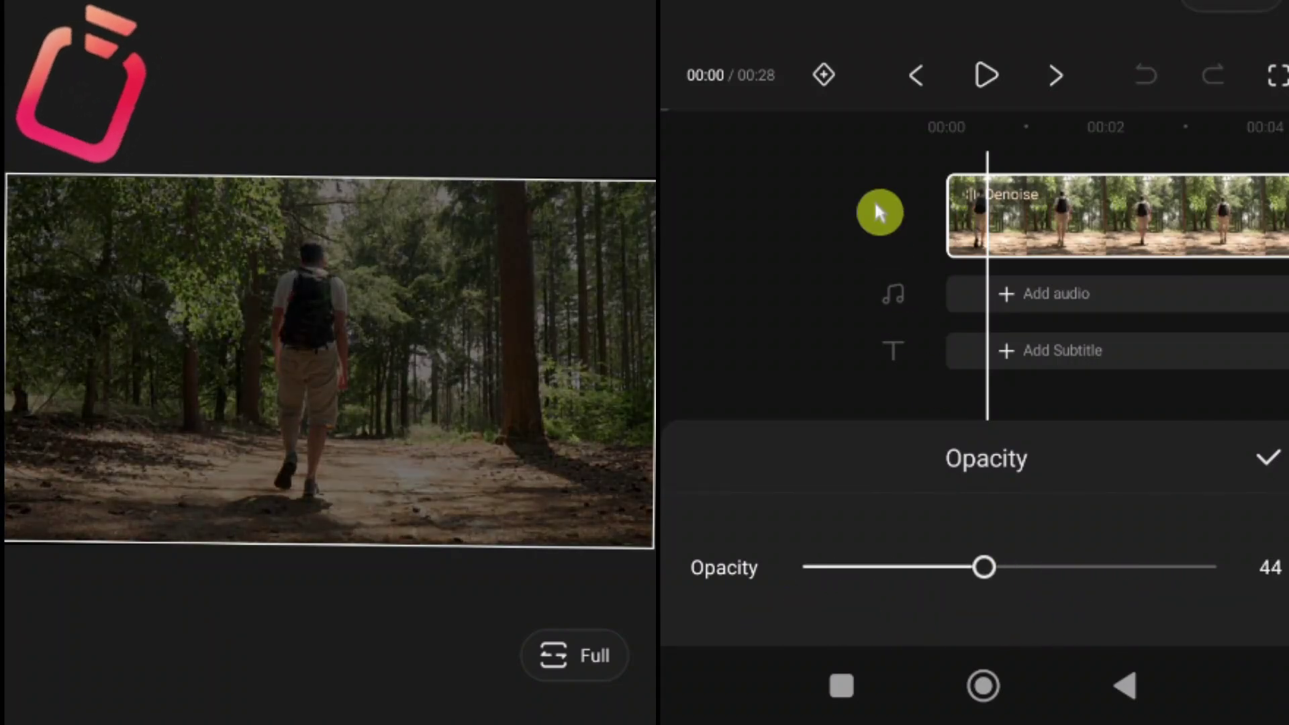
left_click(824, 75)
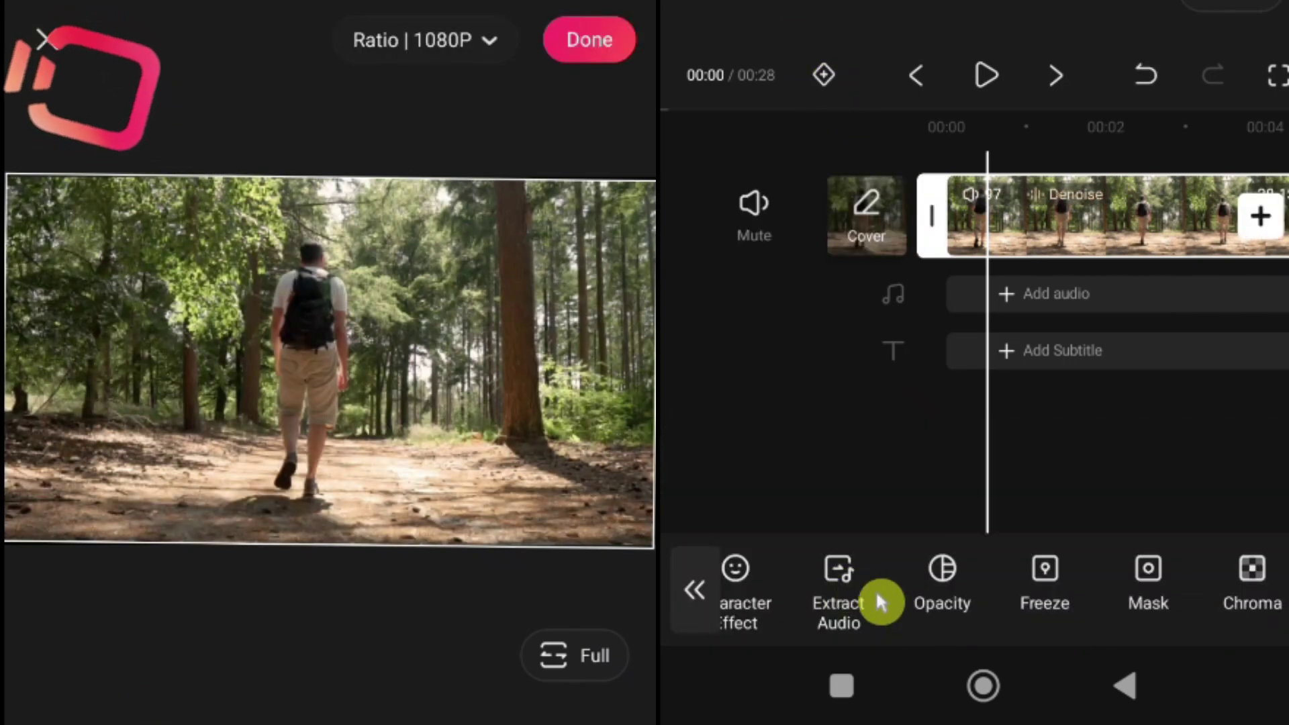
left_click(939, 581)
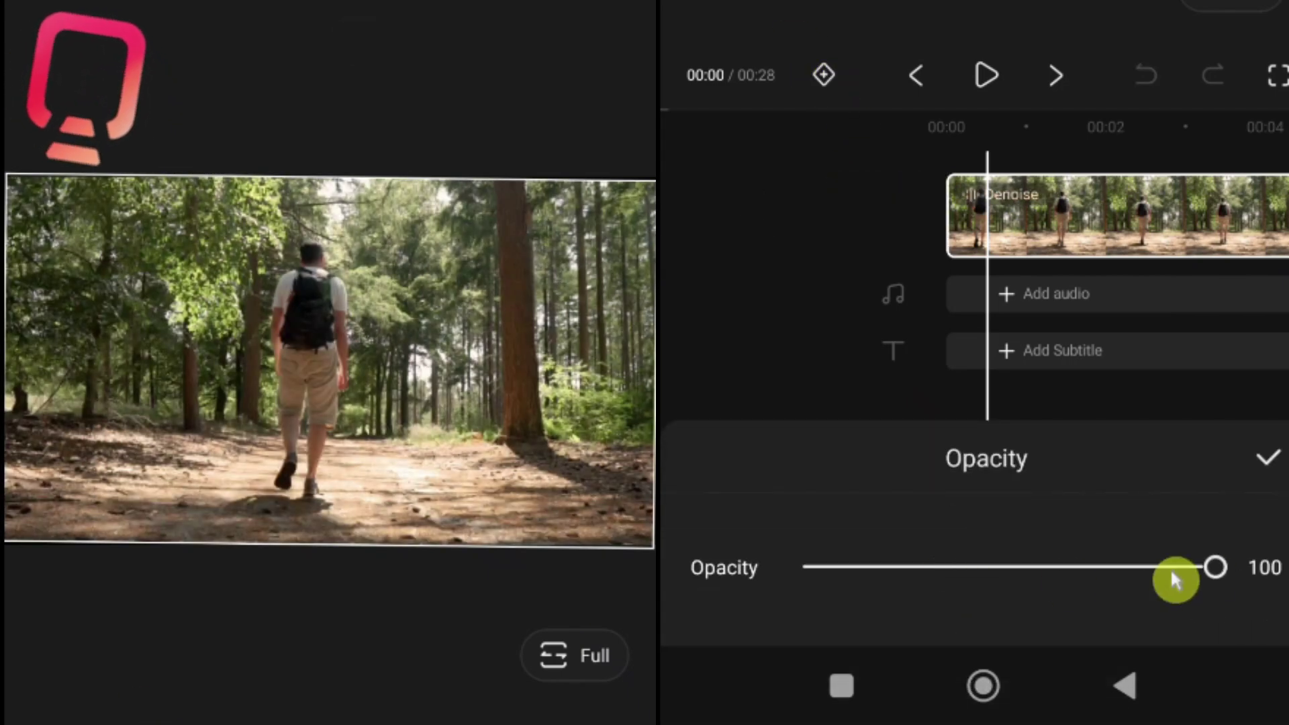
left_click_drag(1218, 567, 1213, 572)
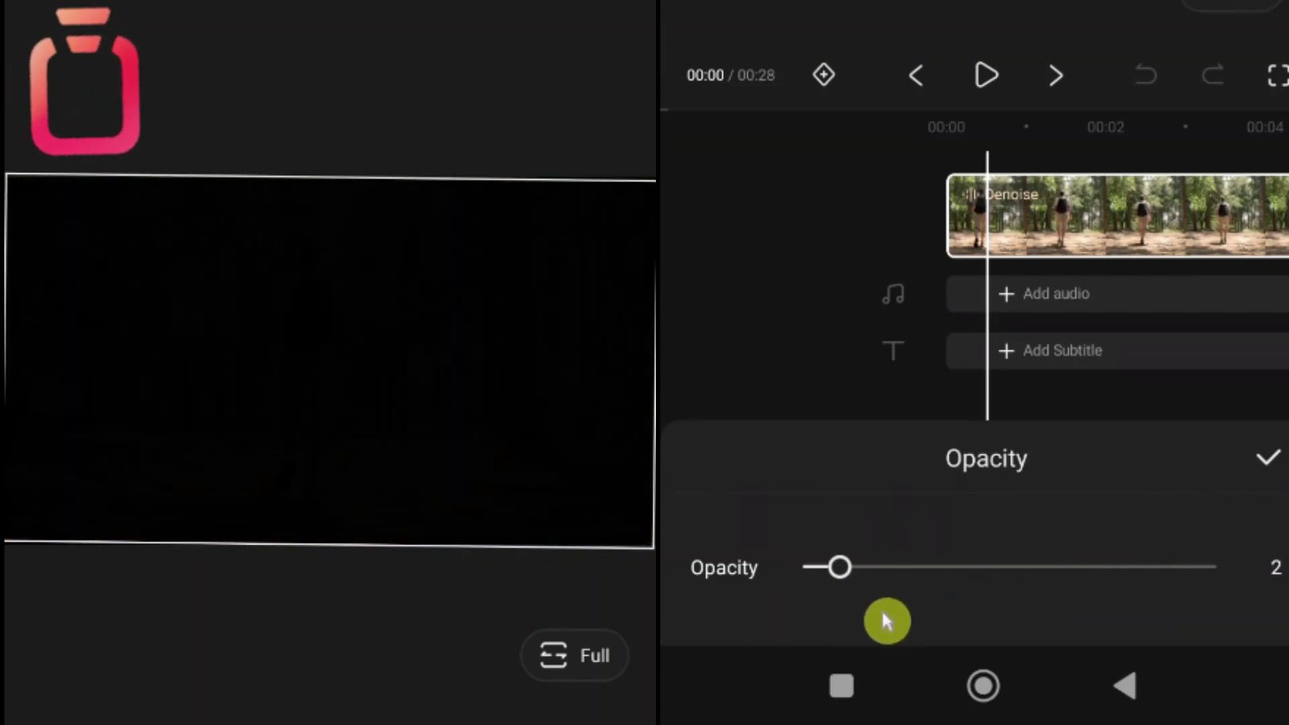
left_click_drag(903, 622, 1101, 627)
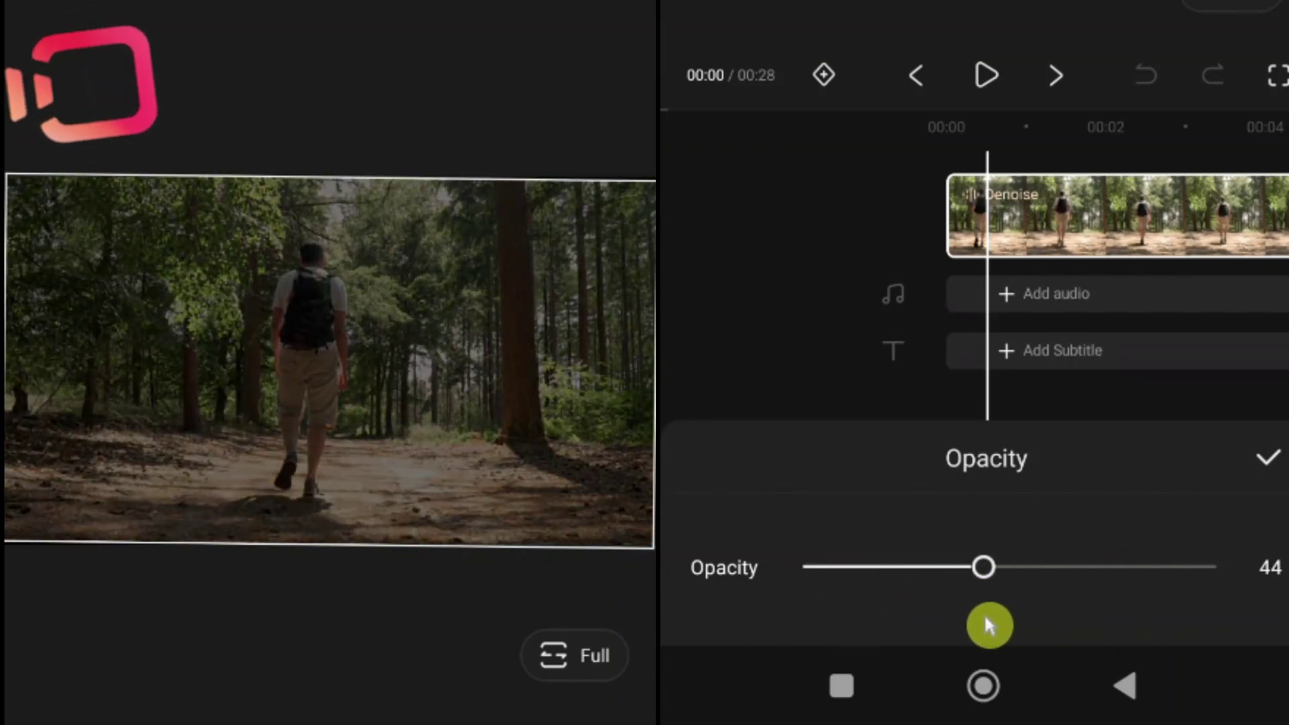